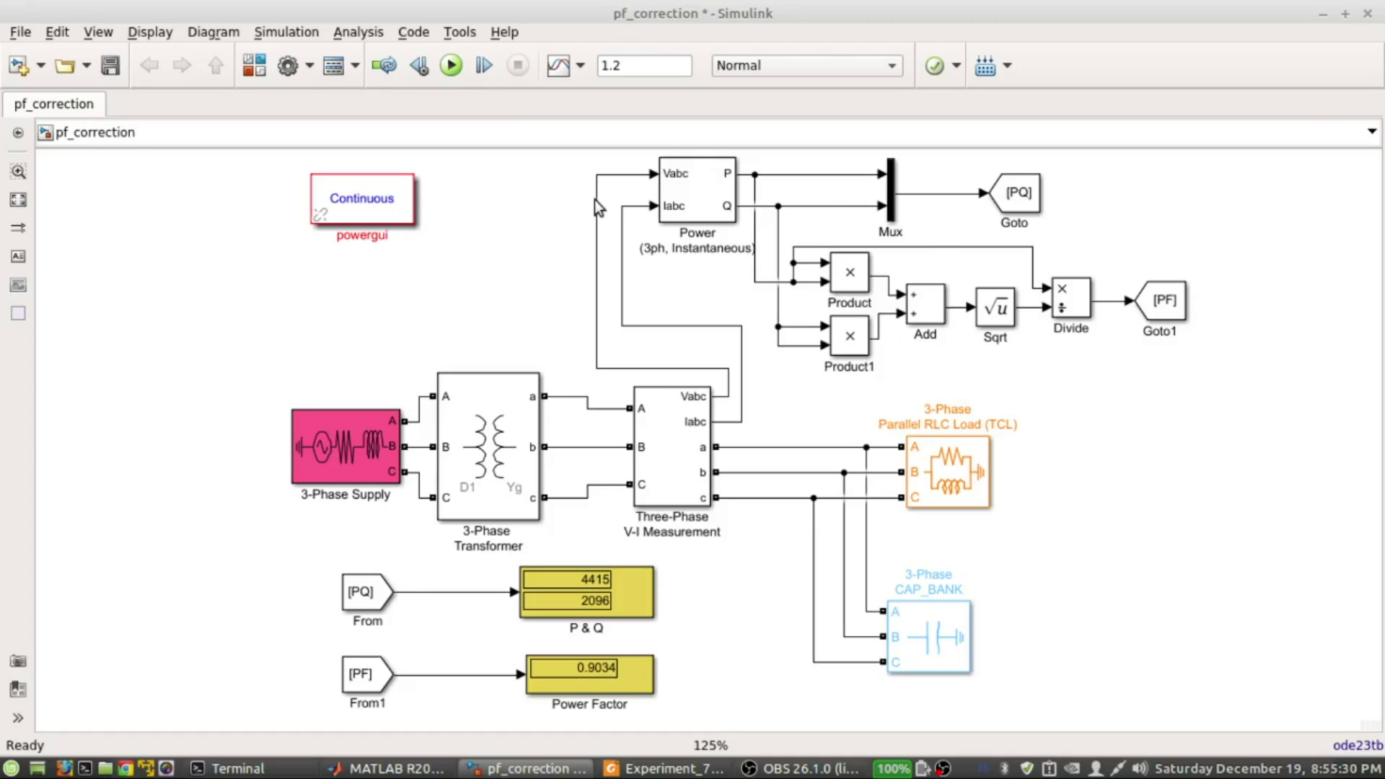
Select the 3-Phase Supply block in the pf_correction model
{"action": "left_click", "coordinate": [341, 457]}
Open the 3-Phase Supply parameters, review the 11e3 V phase-to-phase voltage, and cancel unchanged
{"action": "double_click", "coordinate": [340, 457]}
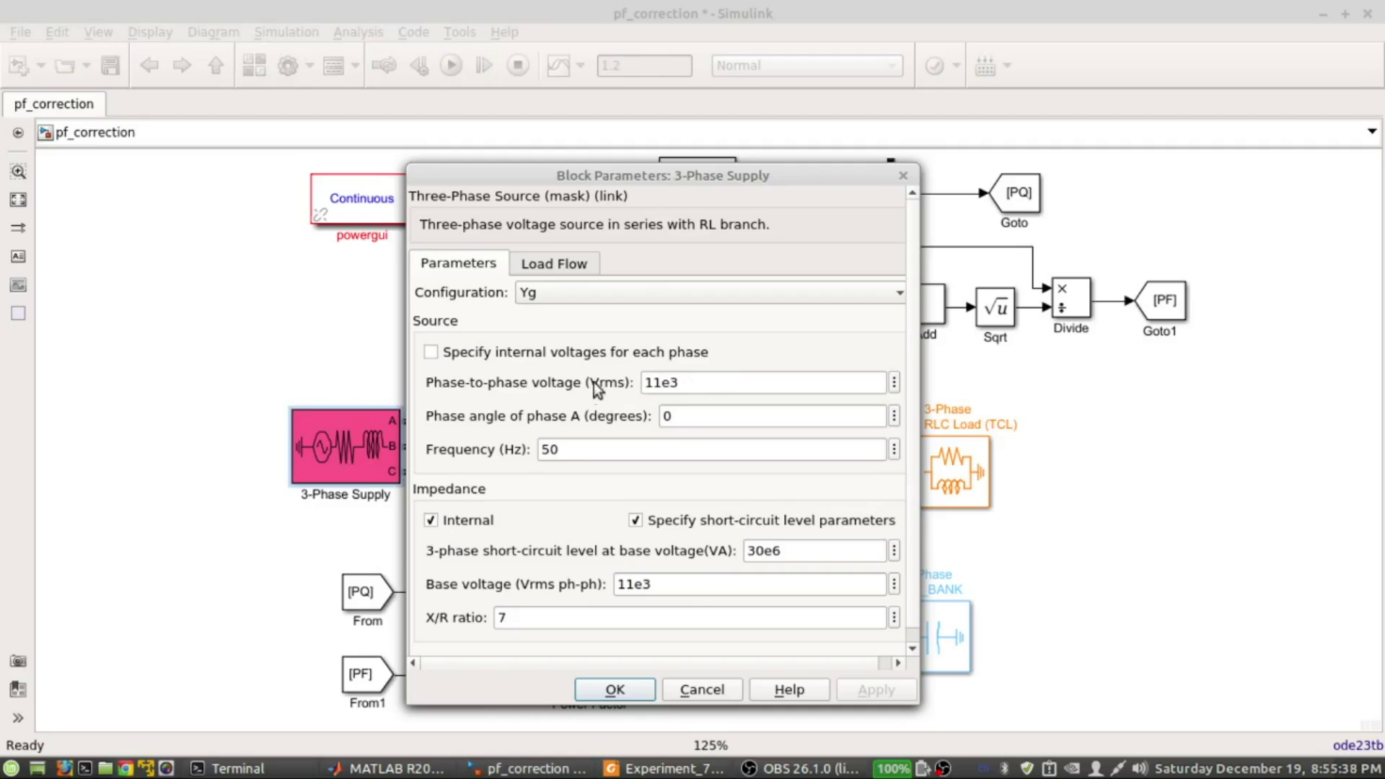
{"action": "double_click", "coordinate": [682, 383]}
{"action": "left_click", "coordinate": [640, 385]}
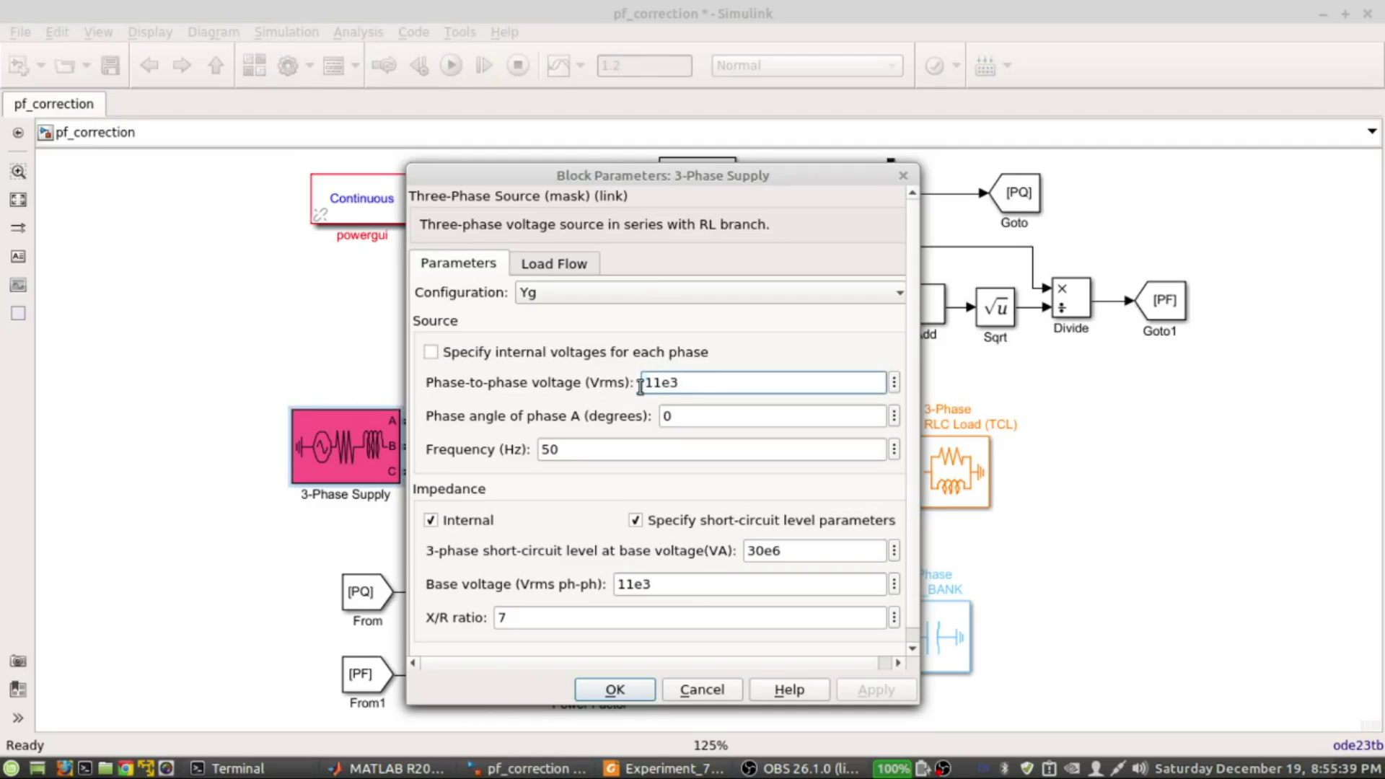
{"action": "left_click", "coordinate": [596, 395]}
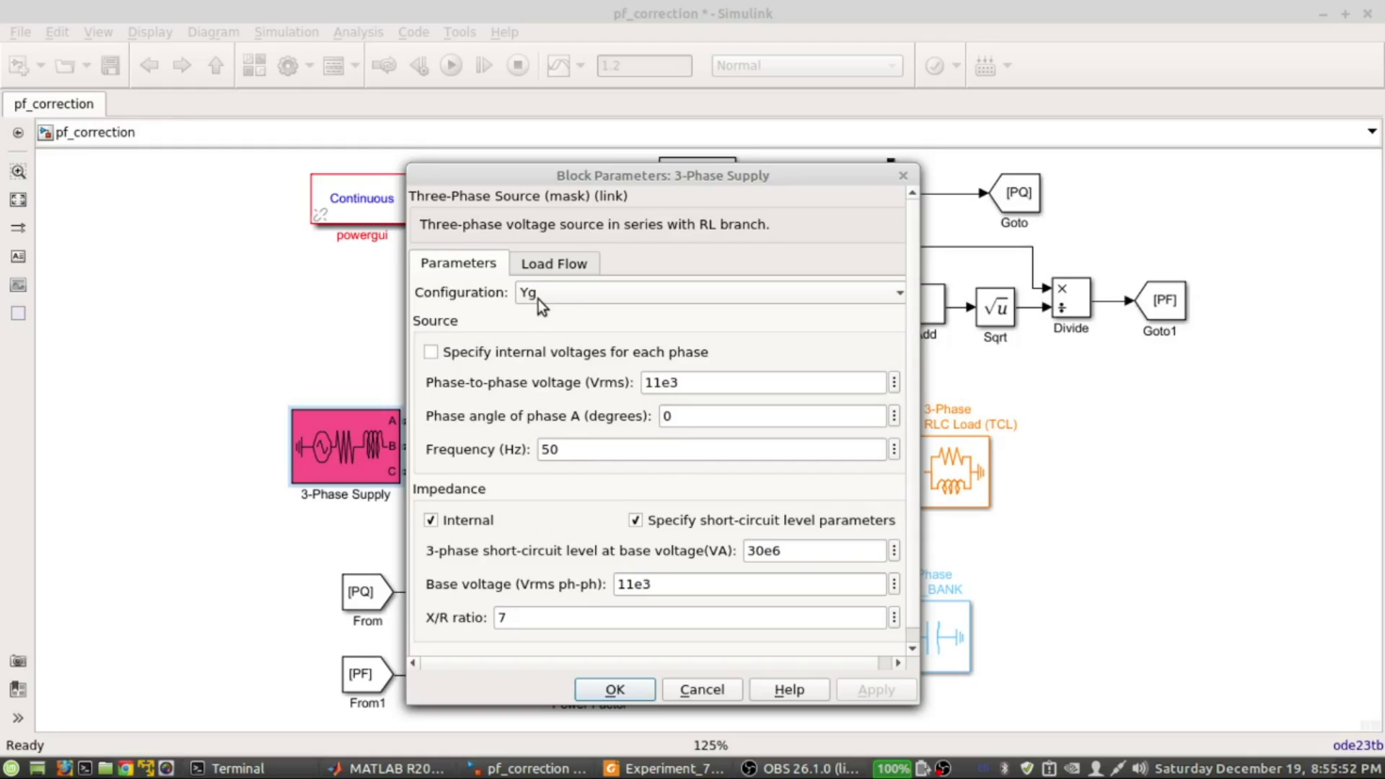
{"action": "left_click", "coordinate": [716, 689]}
{"action": "double_click", "coordinate": [500, 491]}
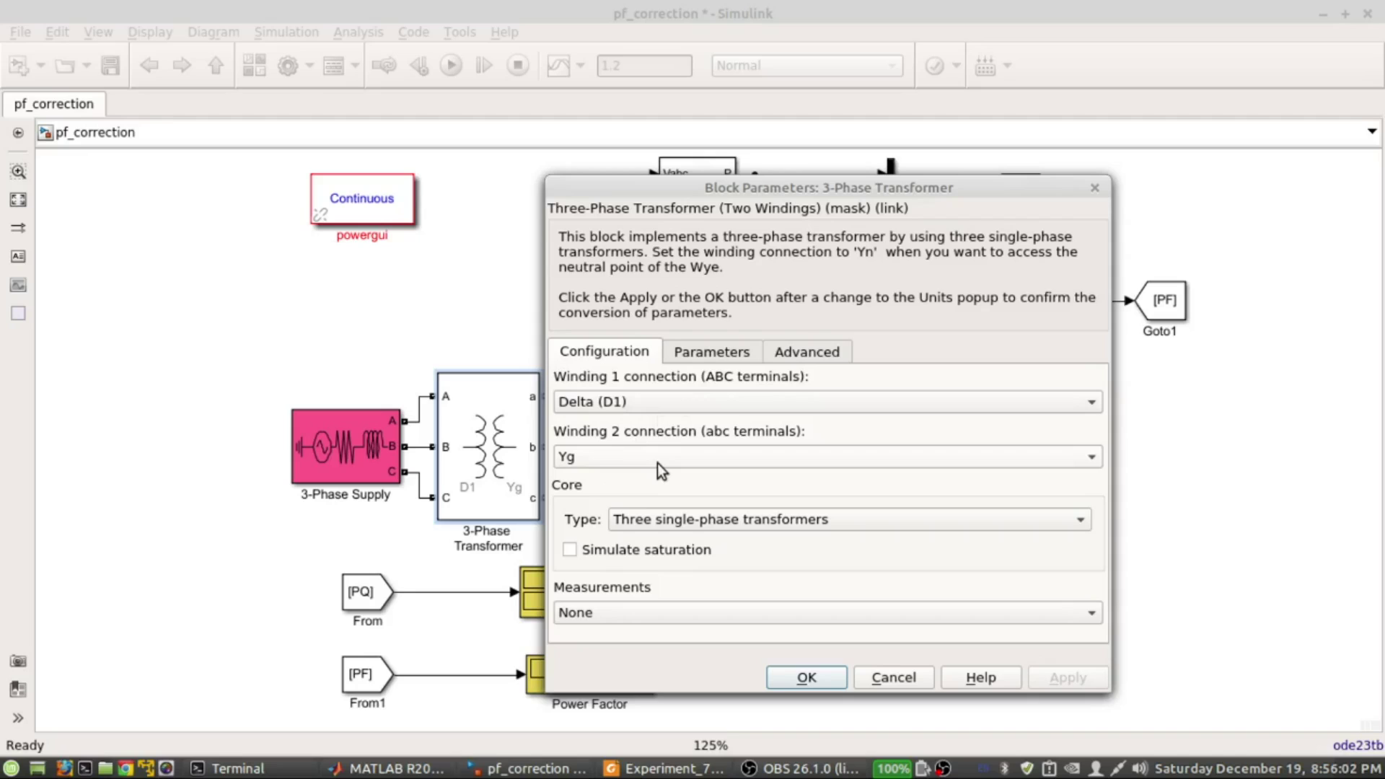
{"action": "left_click", "coordinate": [711, 351]}
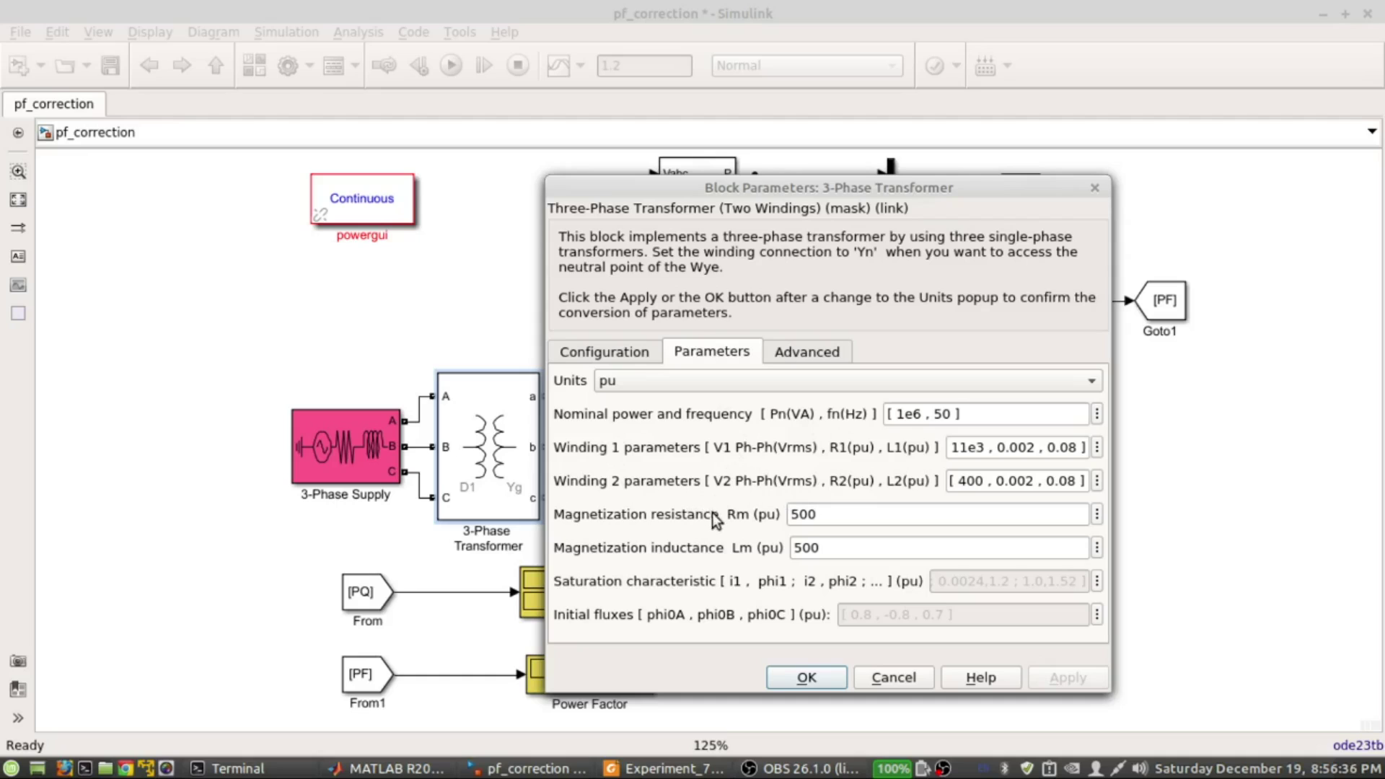
{"action": "left_click", "coordinate": [877, 678]}
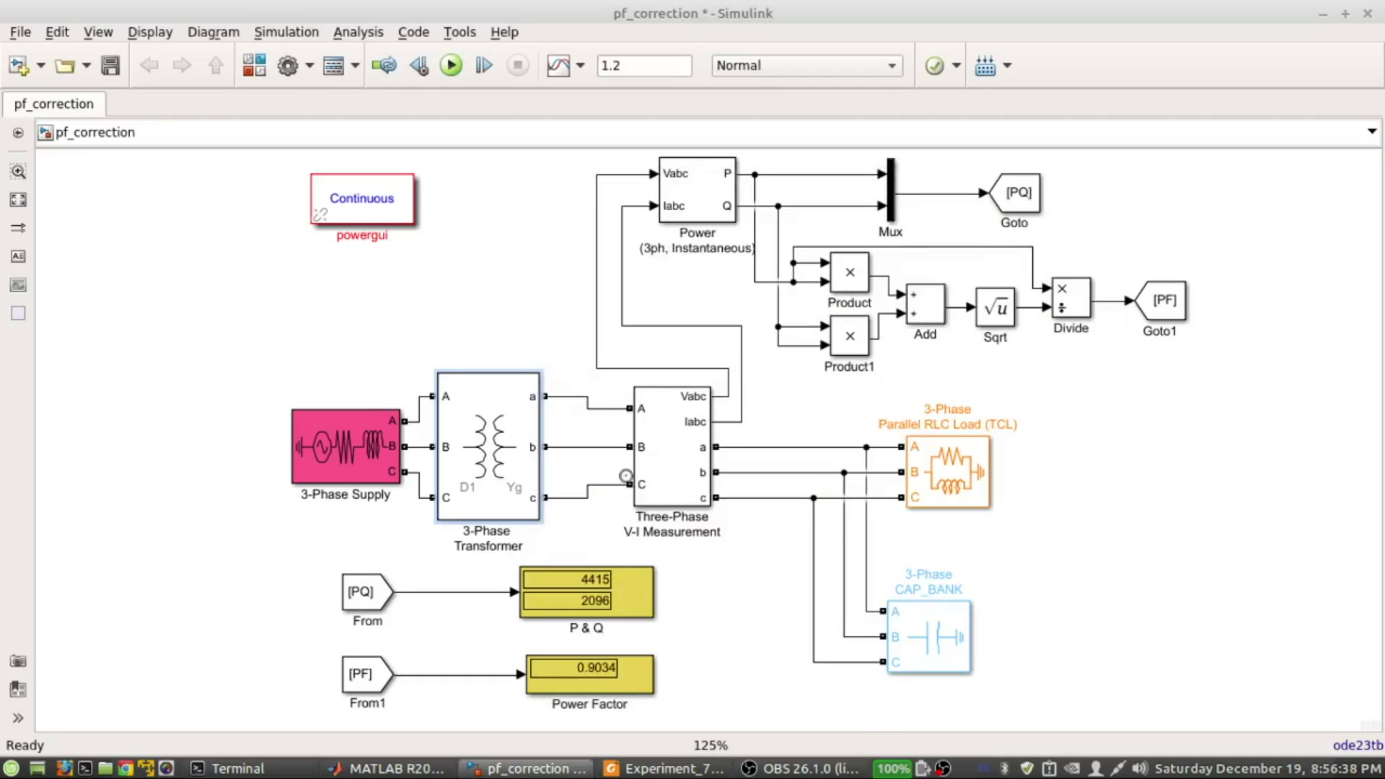
{"action": "left_click", "coordinate": [646, 448]}
{"action": "double_click", "coordinate": [672, 445]}
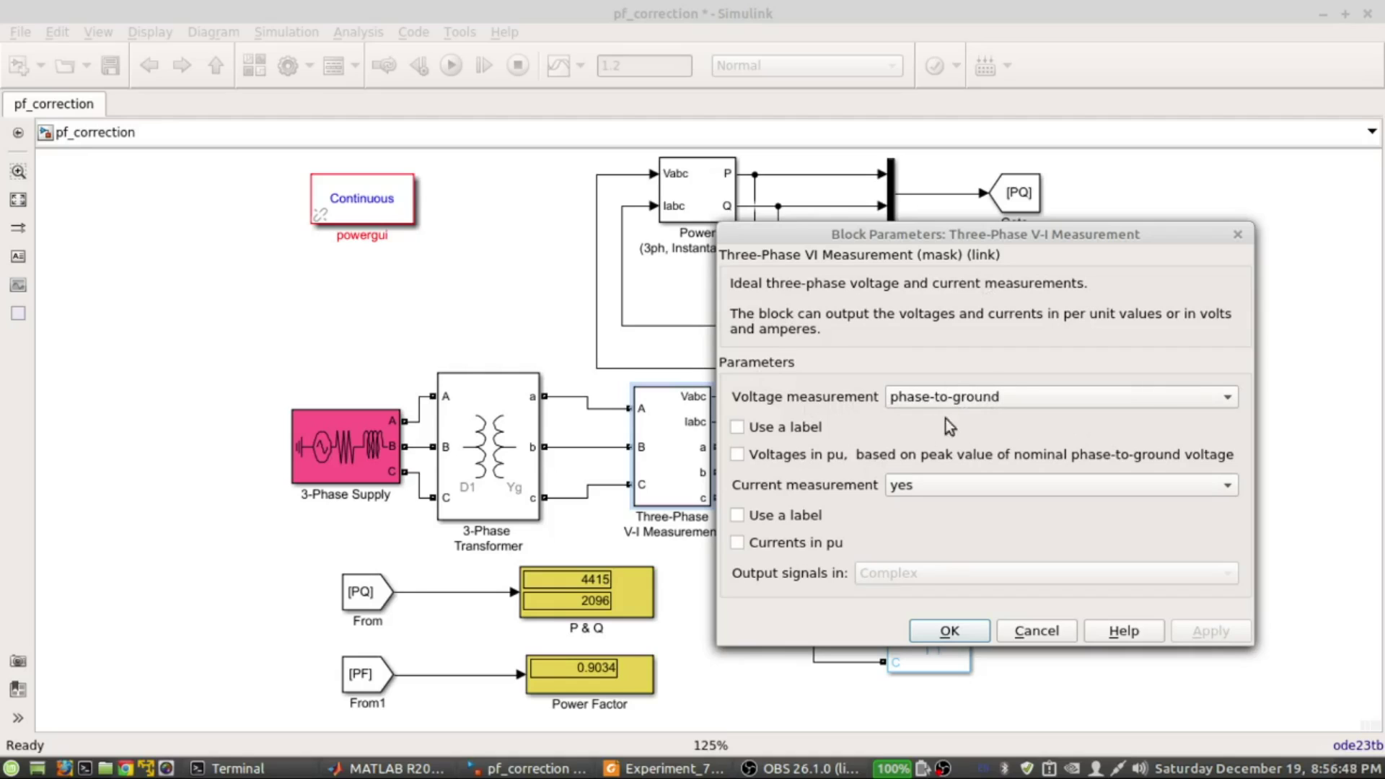
{"action": "left_click", "coordinate": [1240, 235]}
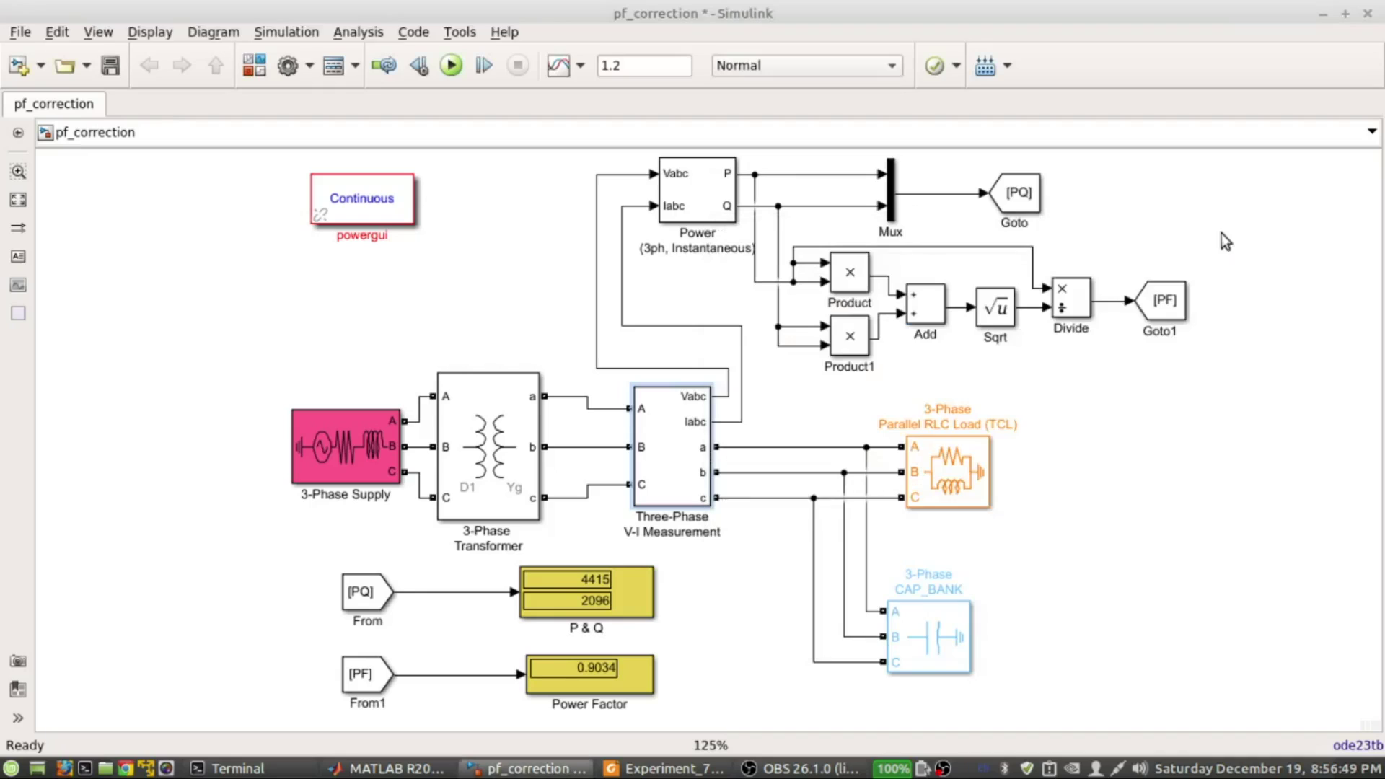
{"action": "double_click", "coordinate": [692, 190]}
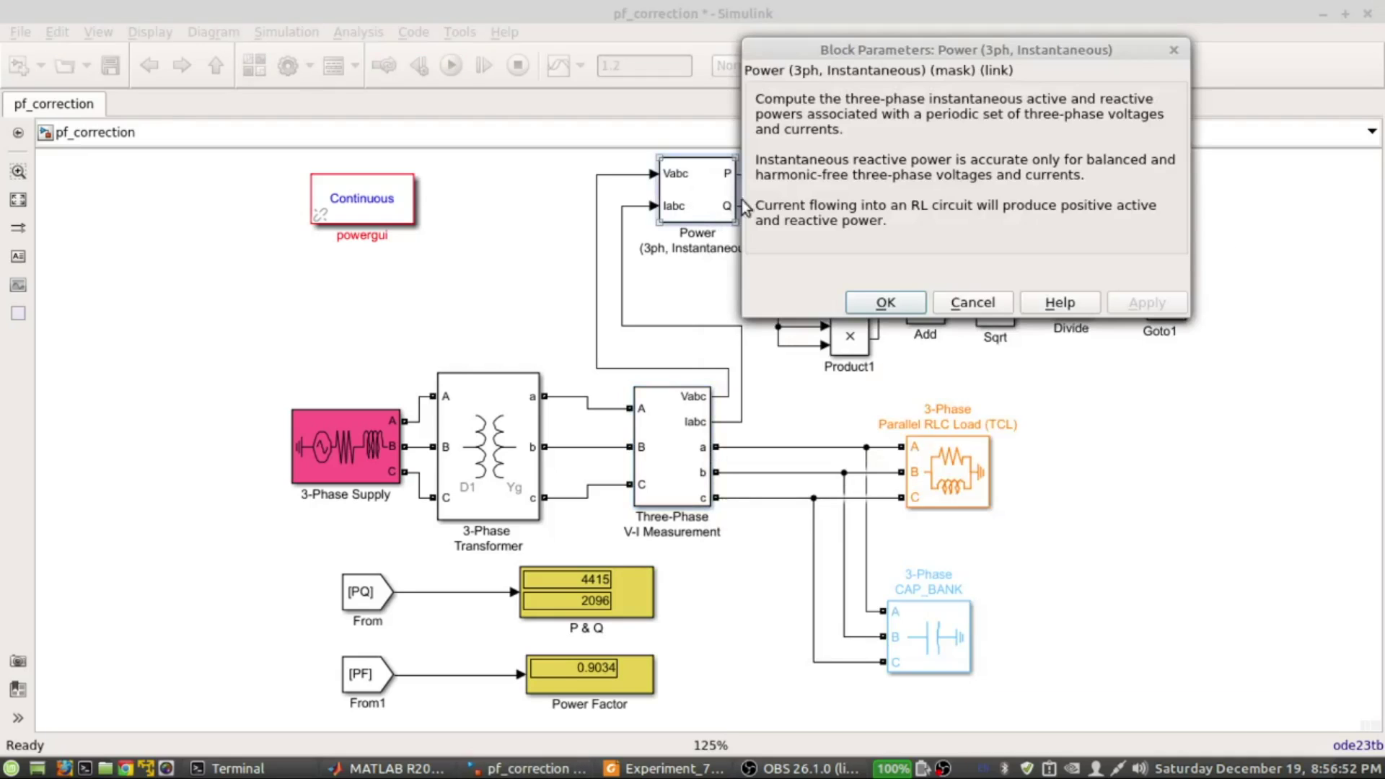
{"action": "left_click", "coordinate": [970, 311]}
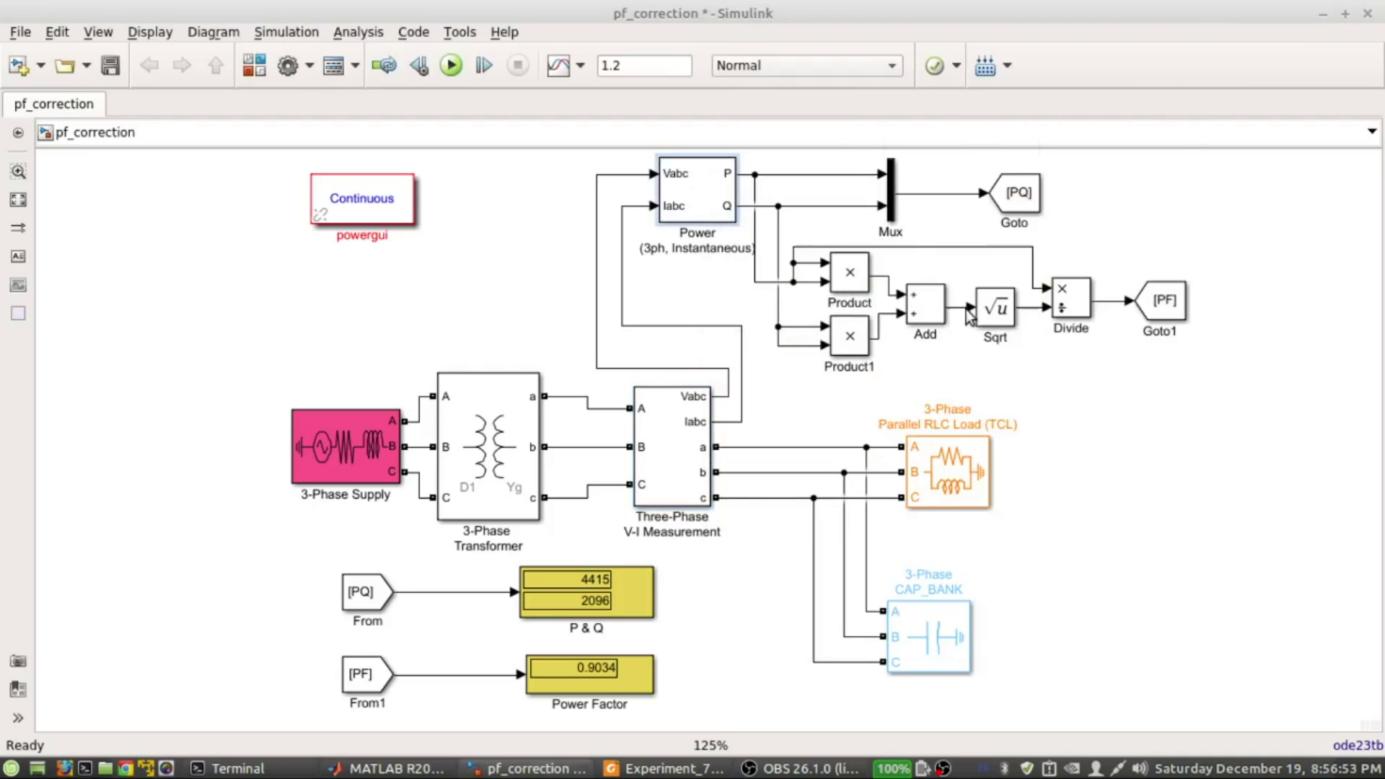
{"action": "left_click", "coordinate": [703, 213]}
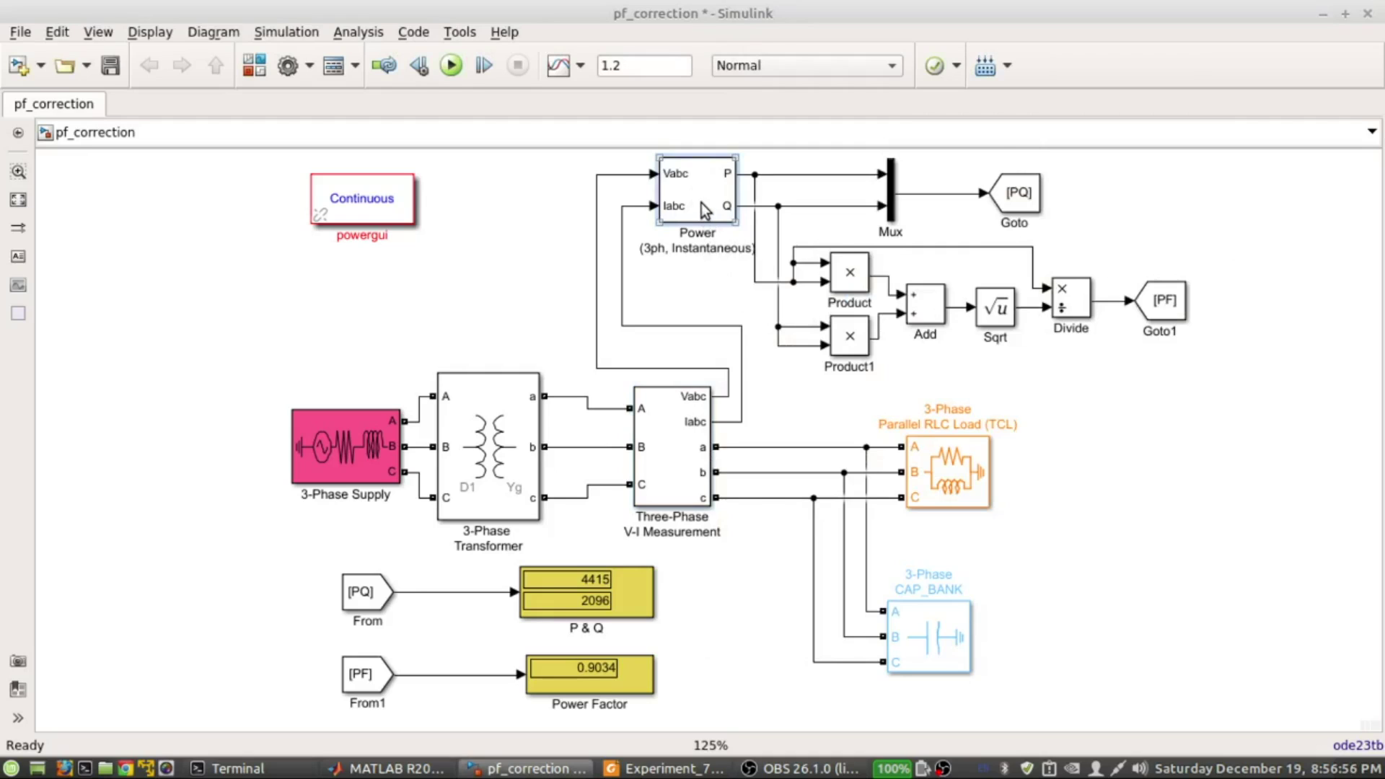
{"action": "right_click", "coordinate": [704, 210]}
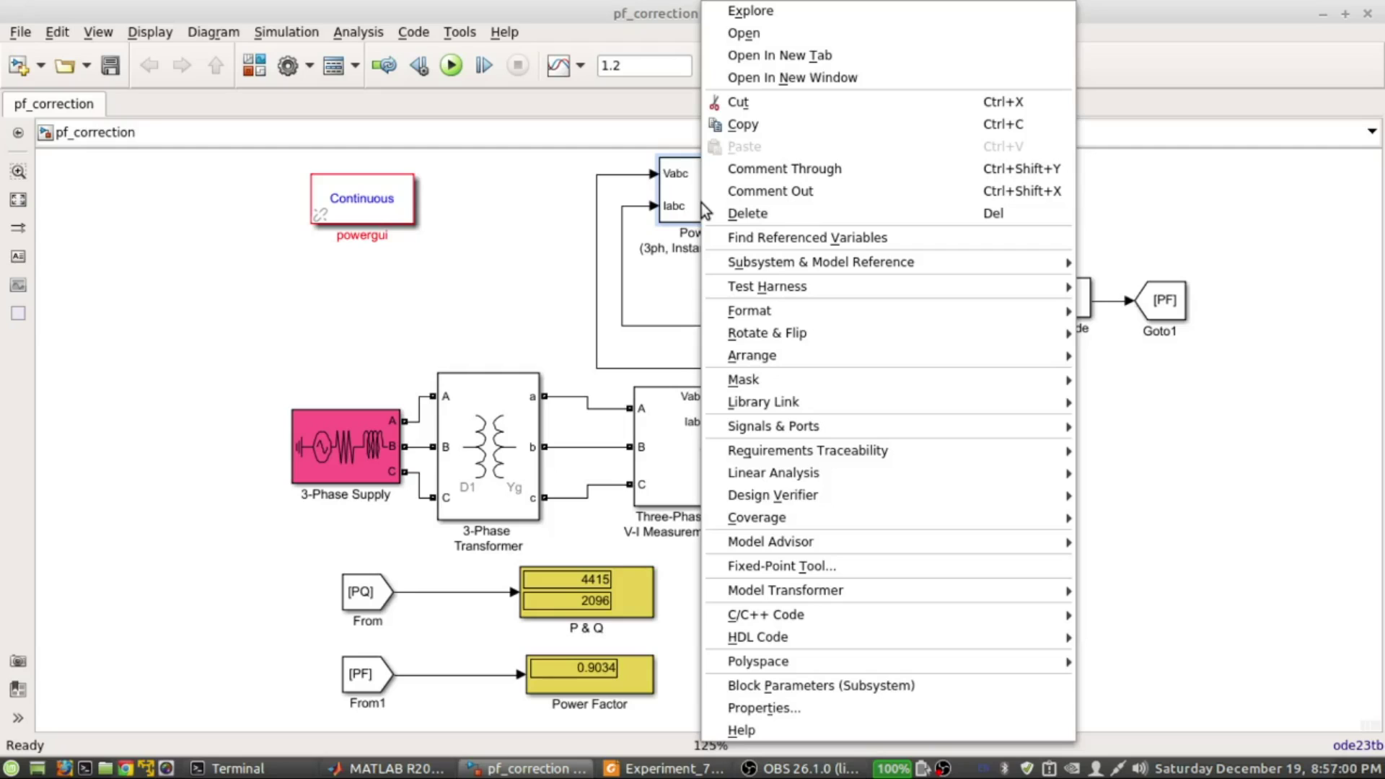
{"action": "mouse_move", "coordinate": [812, 375]}
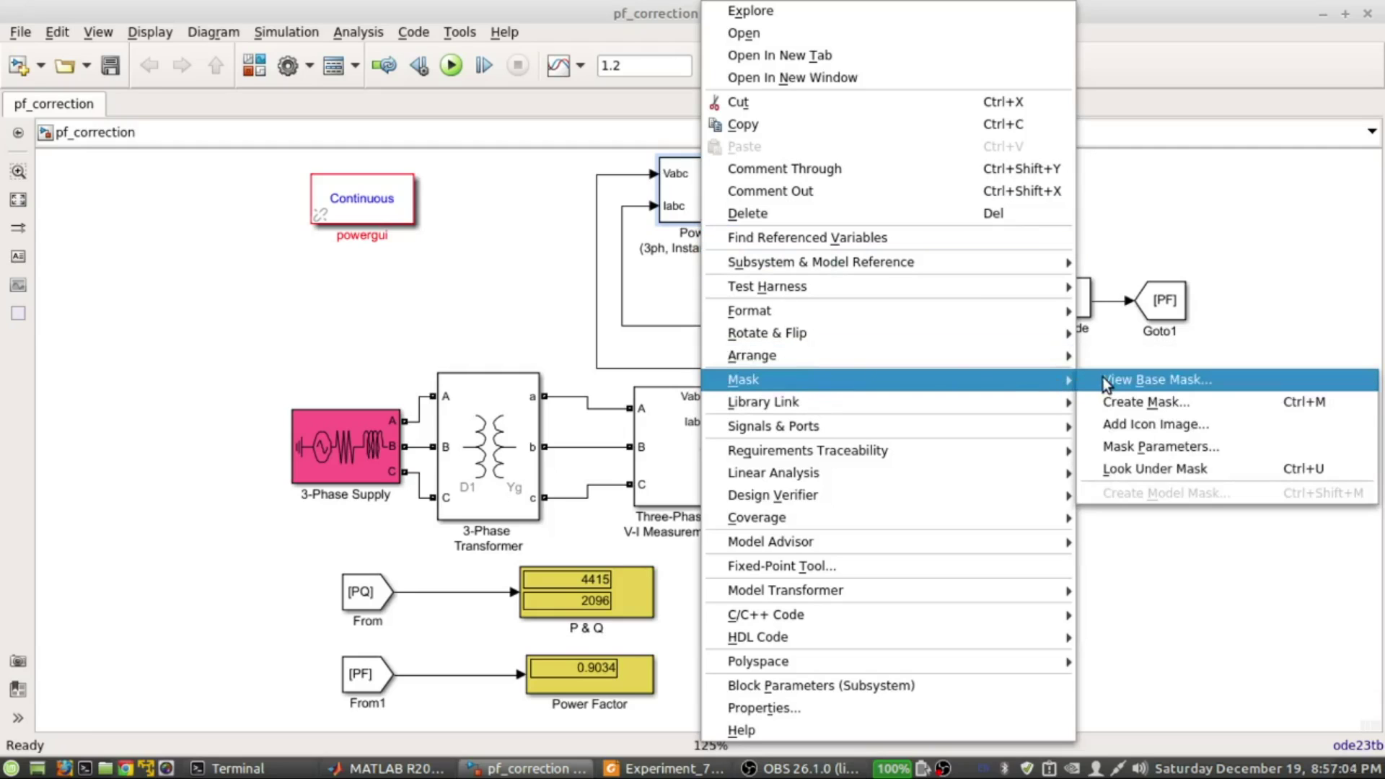
{"action": "left_click", "coordinate": [1141, 469]}
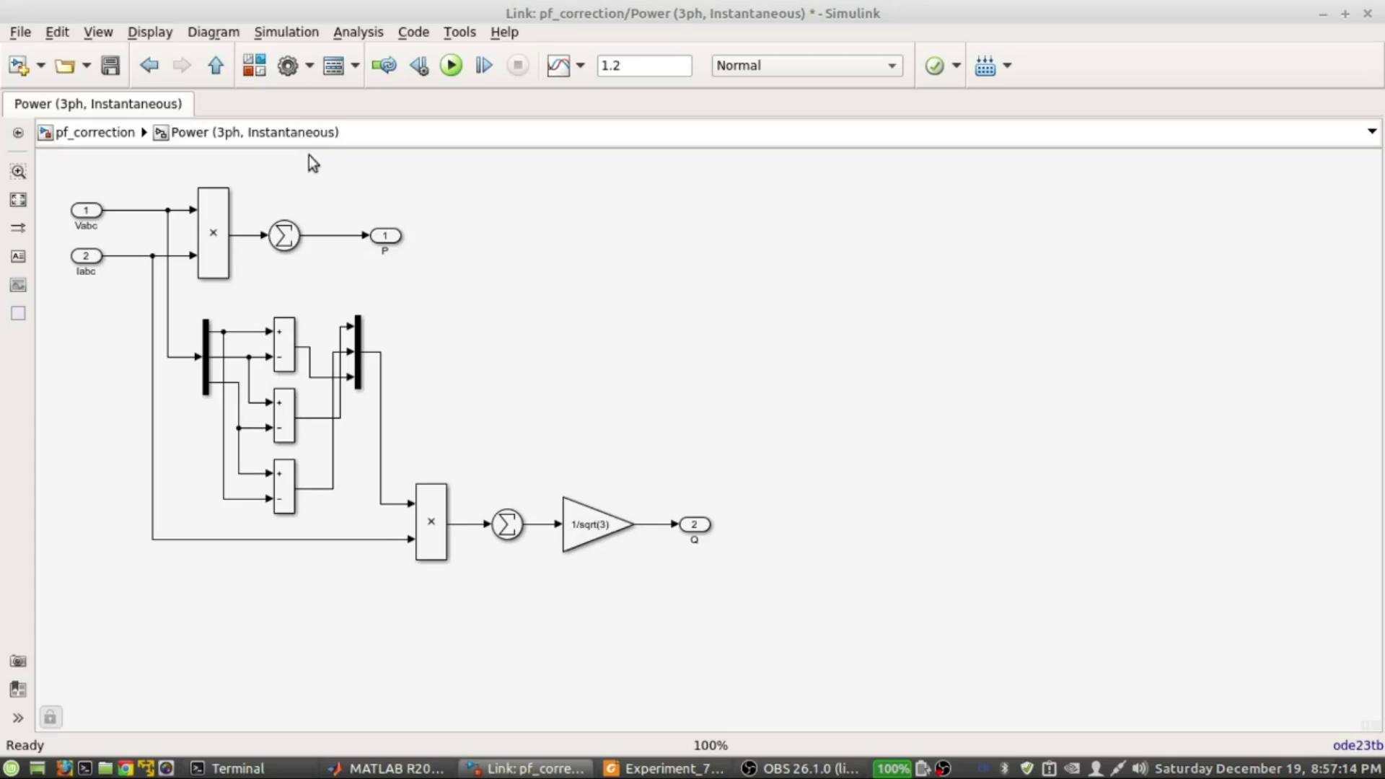
{"action": "left_click", "coordinate": [110, 131]}
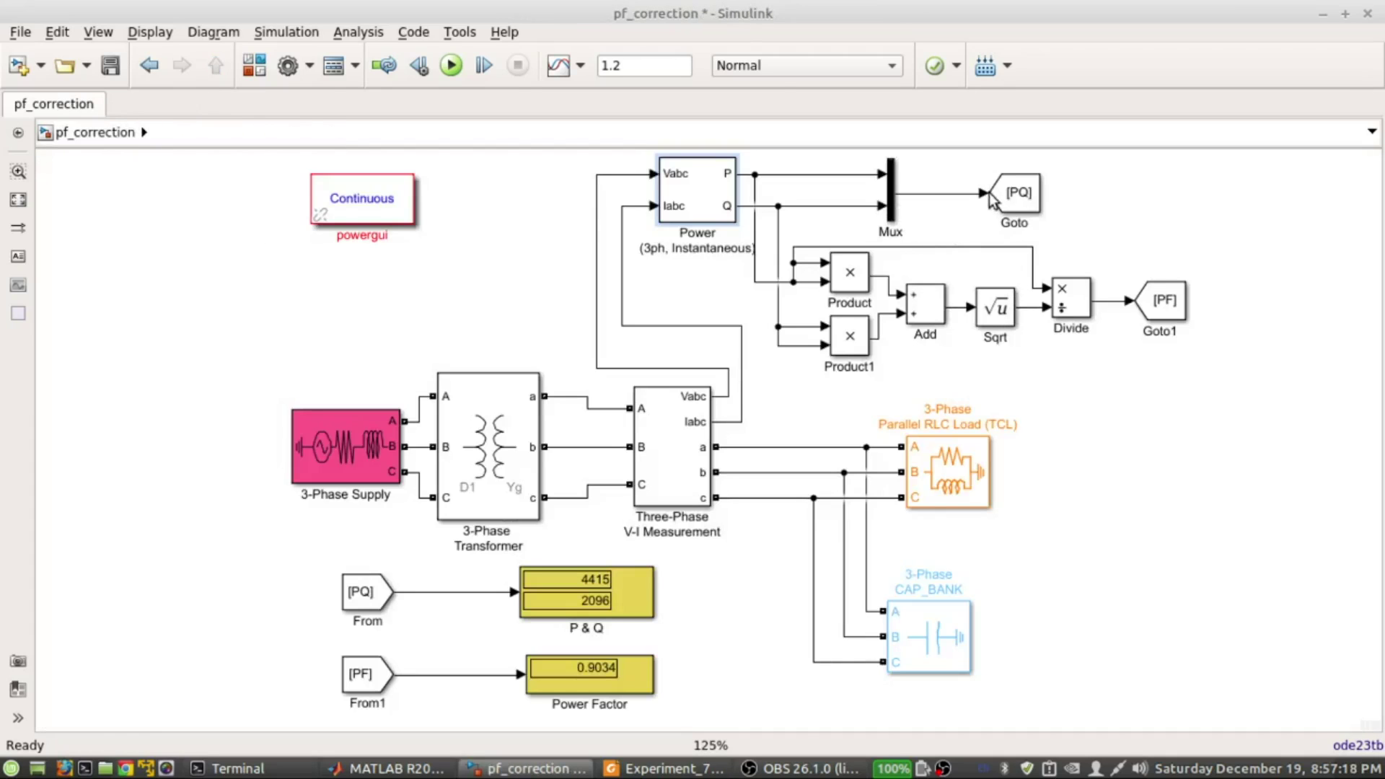
{"action": "left_click", "coordinate": [1014, 198]}
{"action": "double_click", "coordinate": [1015, 198]}
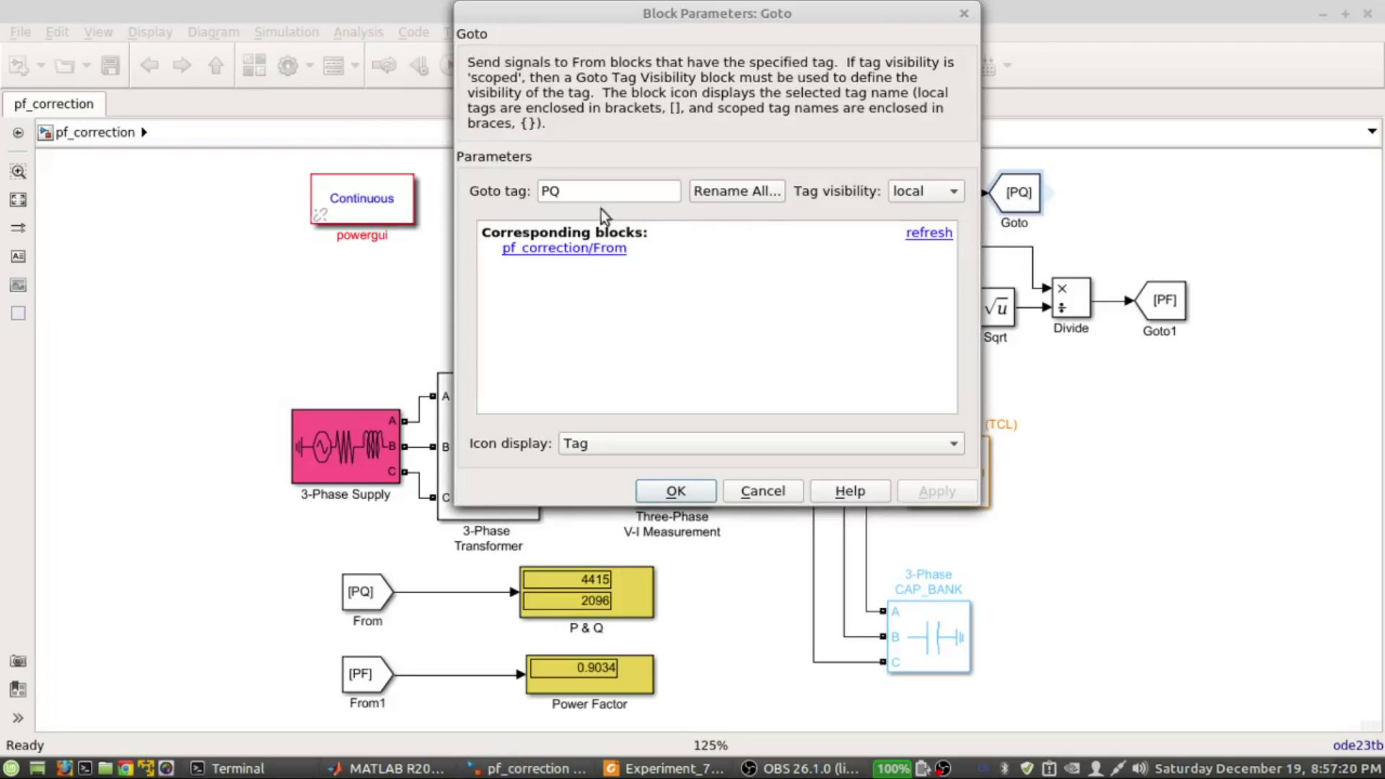
{"action": "double_click", "coordinate": [569, 194]}
{"action": "key", "text": "Home"}
{"action": "double_click", "coordinate": [570, 194]}
{"action": "left_click", "coordinate": [963, 13]}
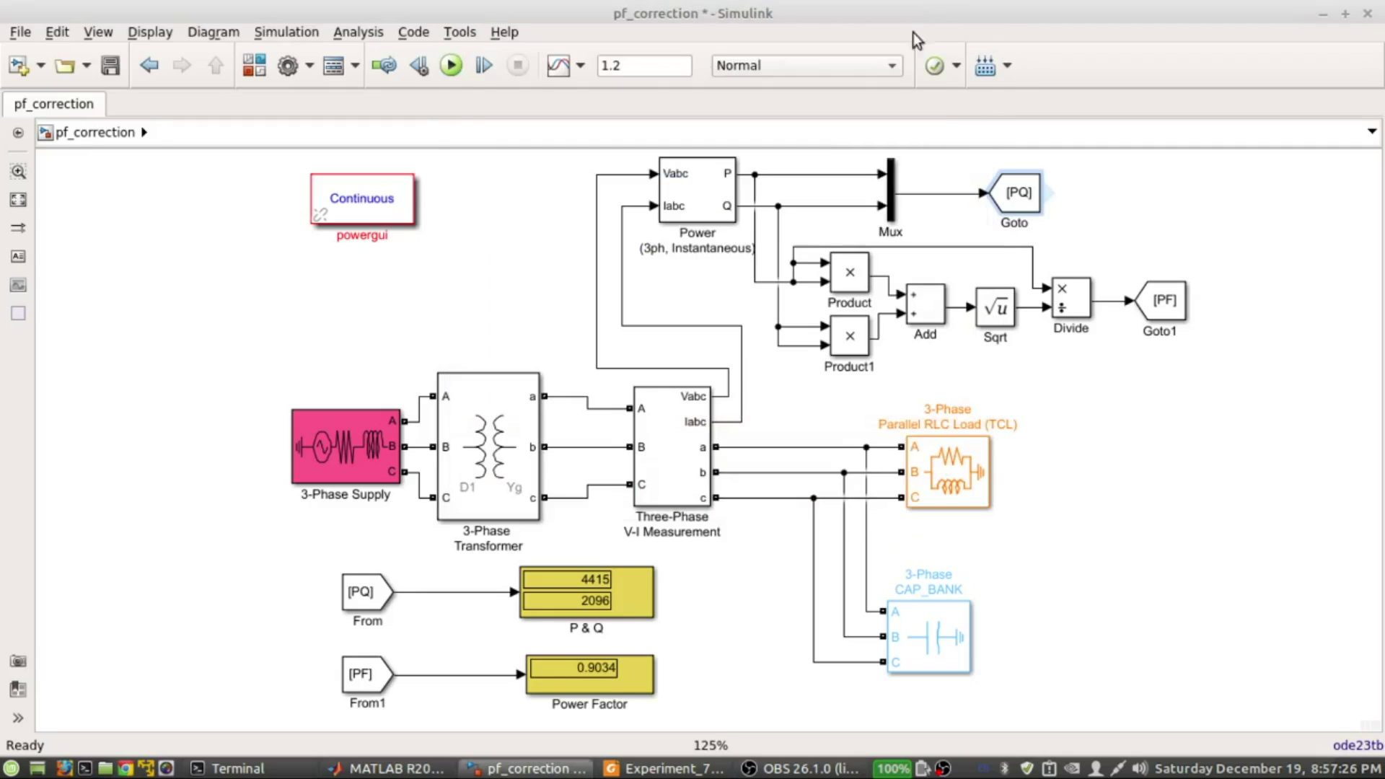
{"action": "left_click", "coordinate": [351, 595]}
{"action": "double_click", "coordinate": [351, 595]}
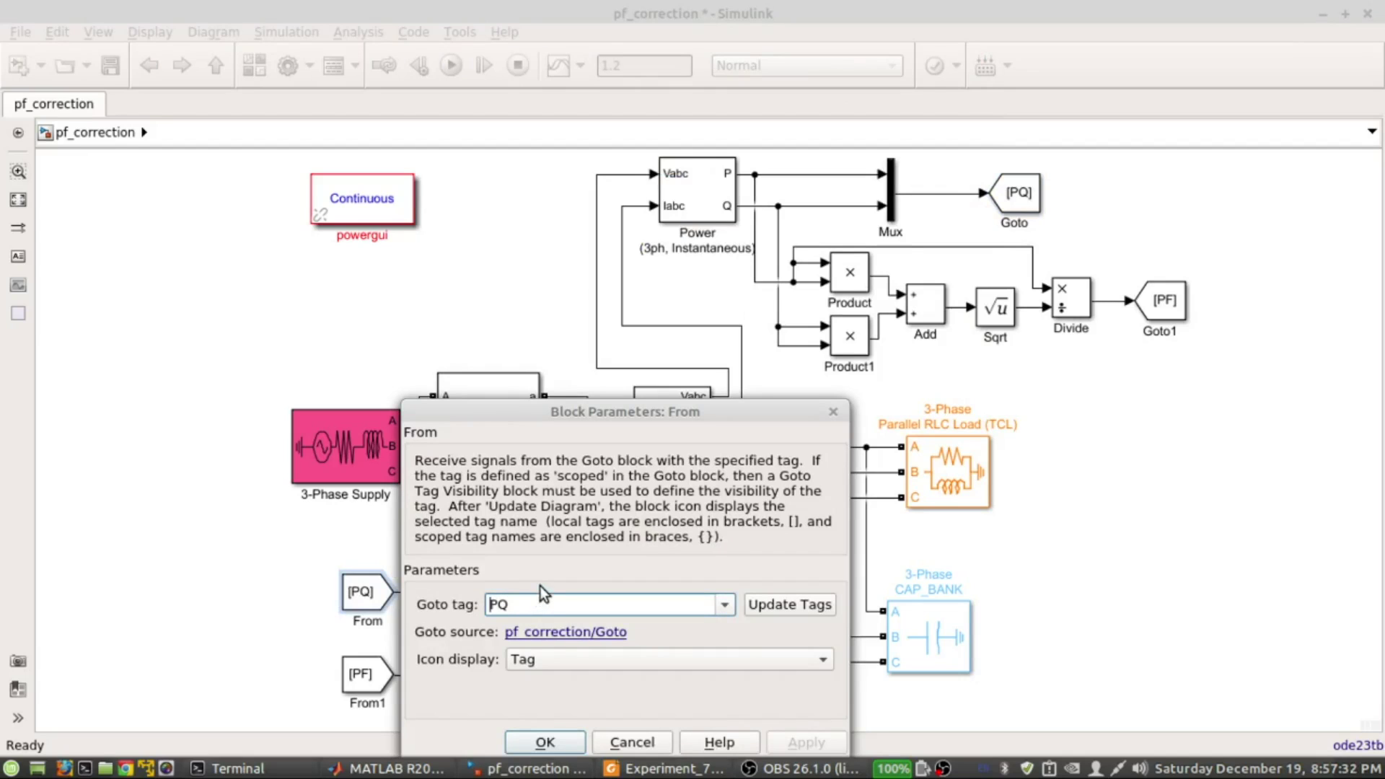
{"action": "left_click", "coordinate": [834, 412]}
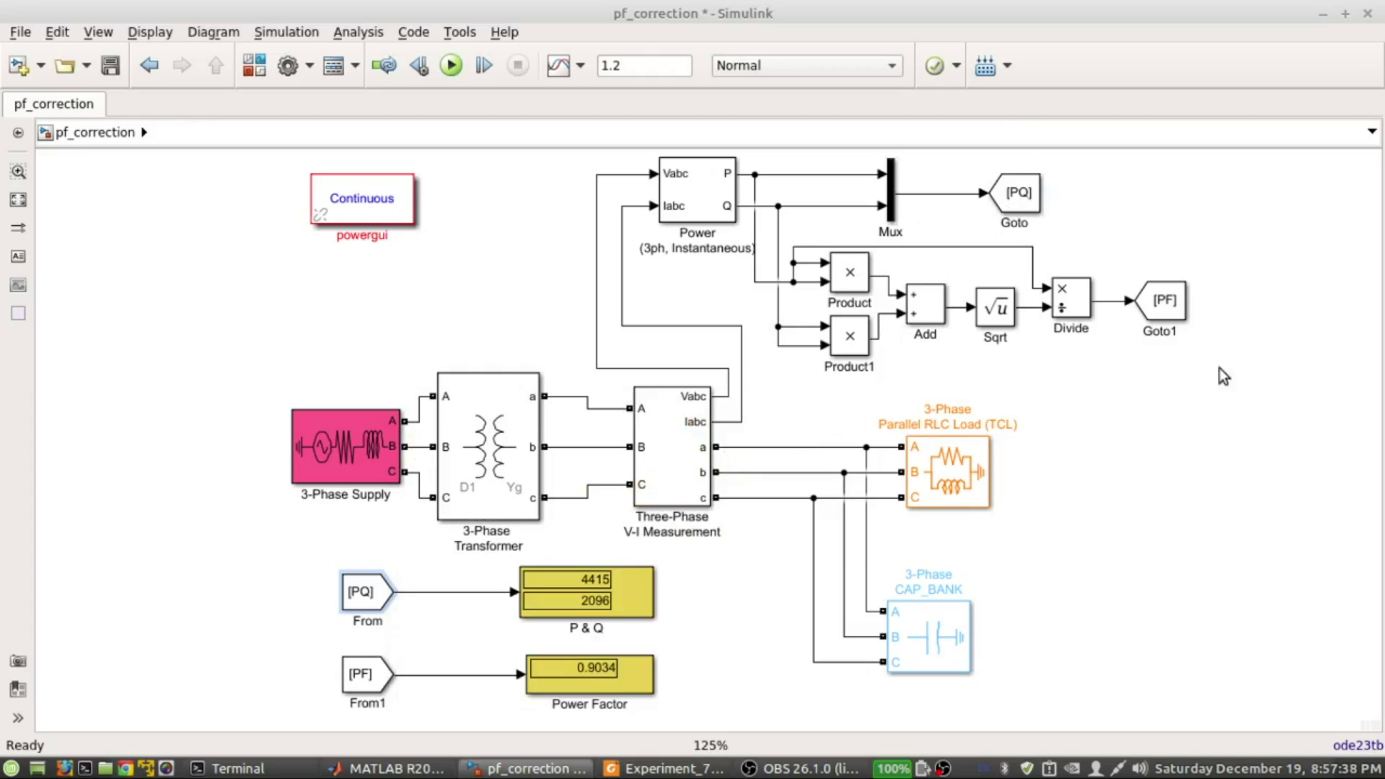
{"action": "double_click", "coordinate": [1163, 301]}
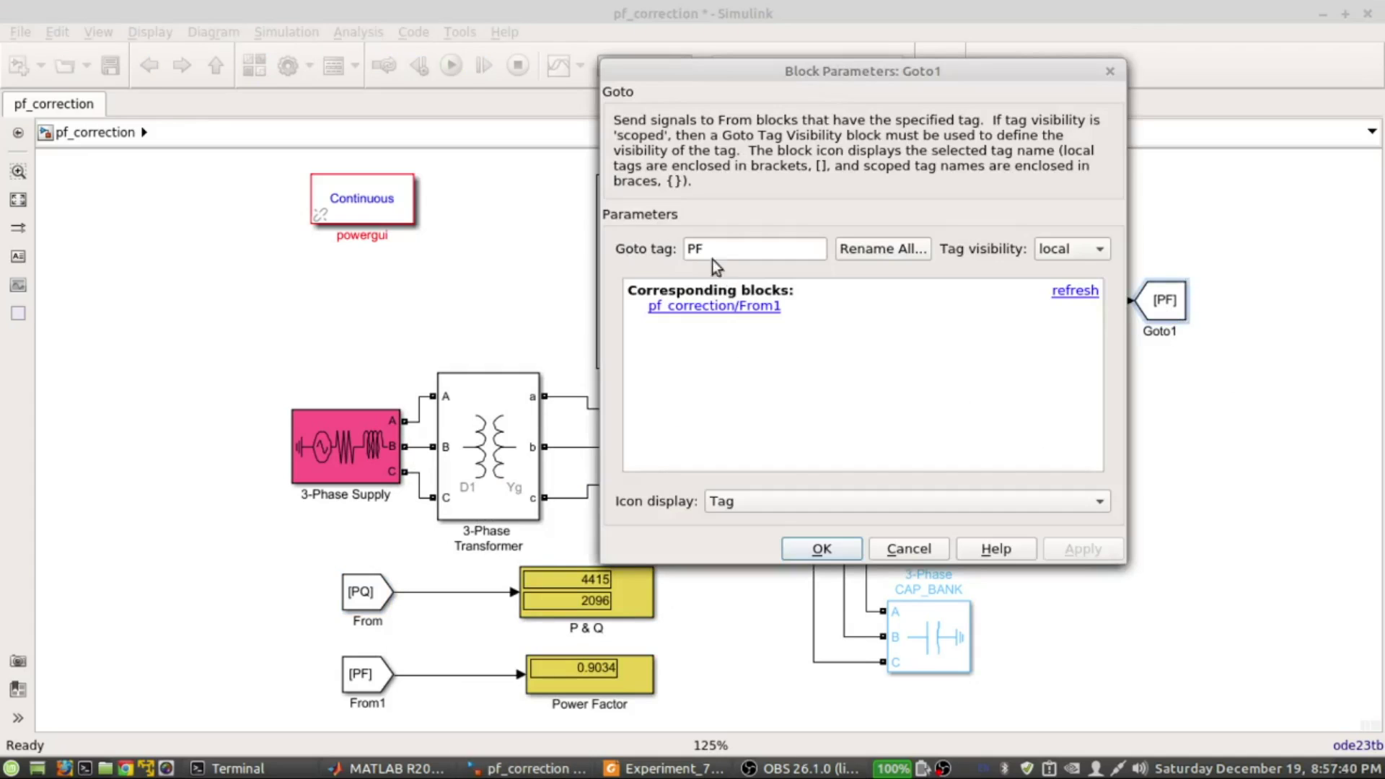
{"action": "left_click", "coordinate": [1109, 70]}
{"action": "left_click", "coordinate": [410, 678]}
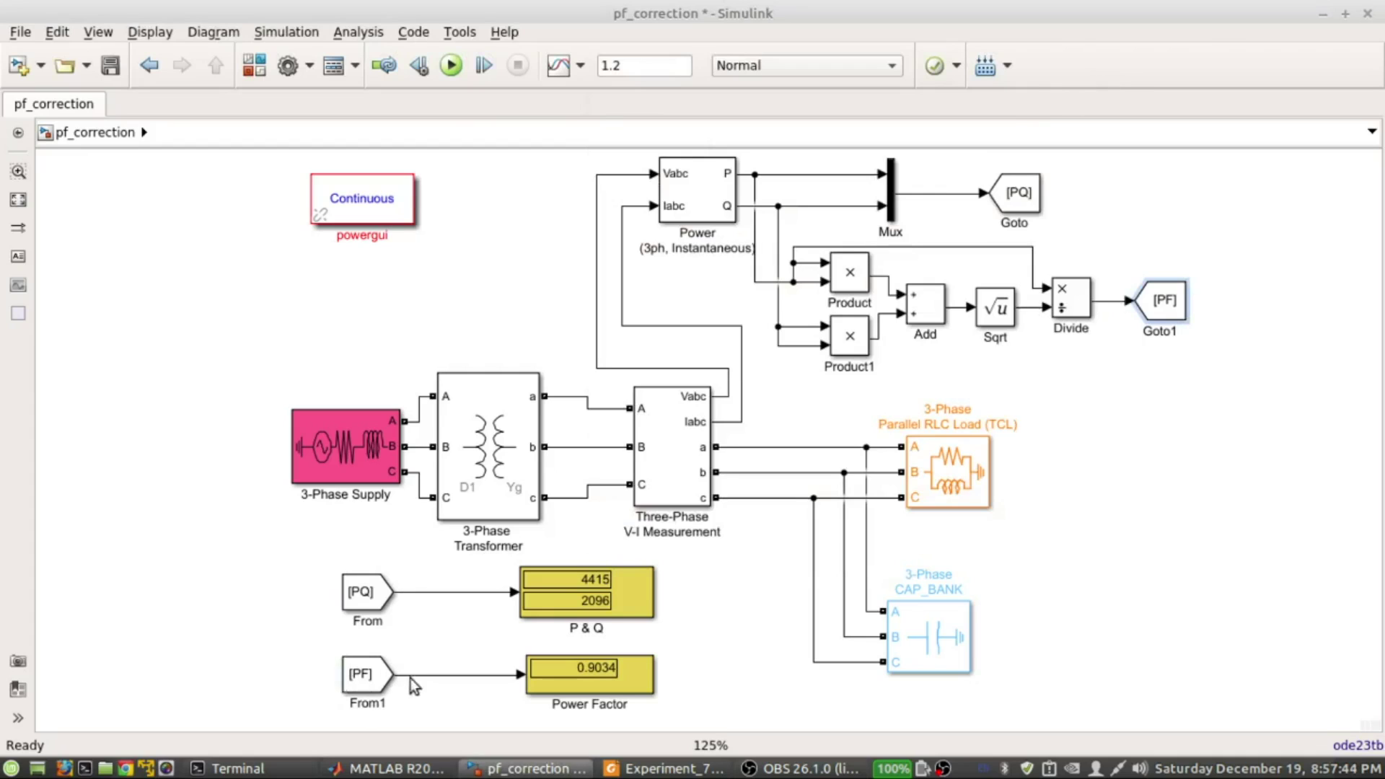
Inspect the P & Q display block's parameters, then close them
{"action": "left_click", "coordinate": [541, 593]}
{"action": "double_click", "coordinate": [541, 593]}
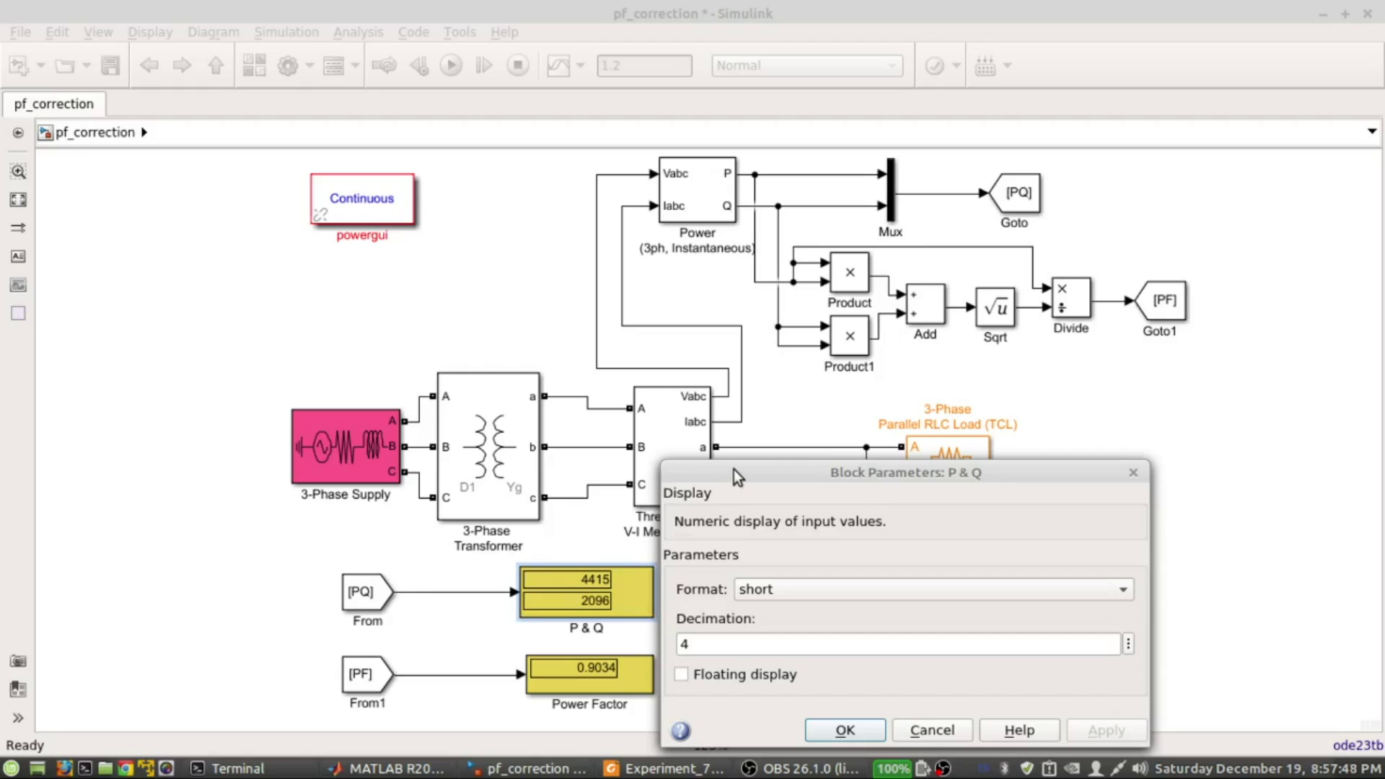
{"action": "left_click_drag", "start_coordinate": [734, 470], "coordinate": [701, 375]}
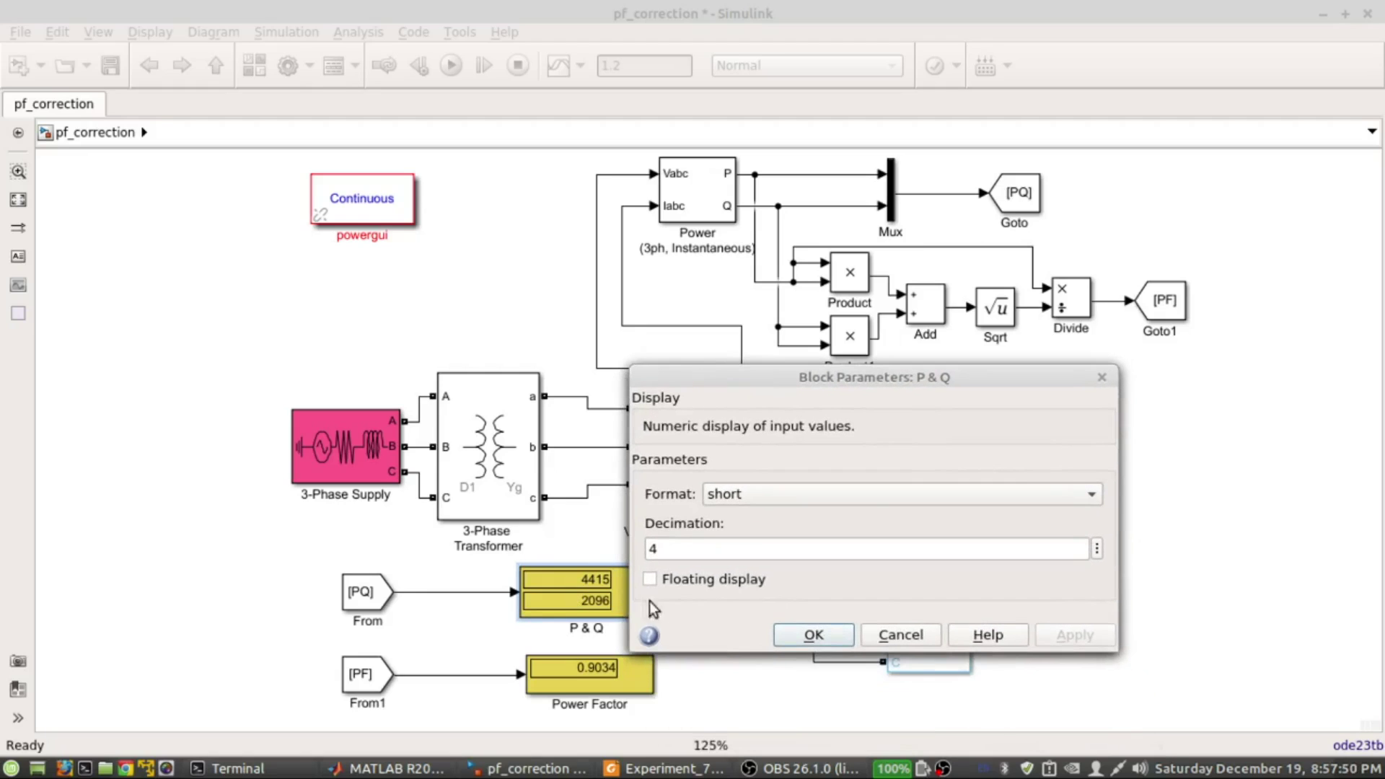
{"action": "left_click", "coordinate": [1101, 377]}
Select the Divide block, then the 3-Phase Parallel RLC Load (TCL) block
{"action": "left_click", "coordinate": [566, 601]}
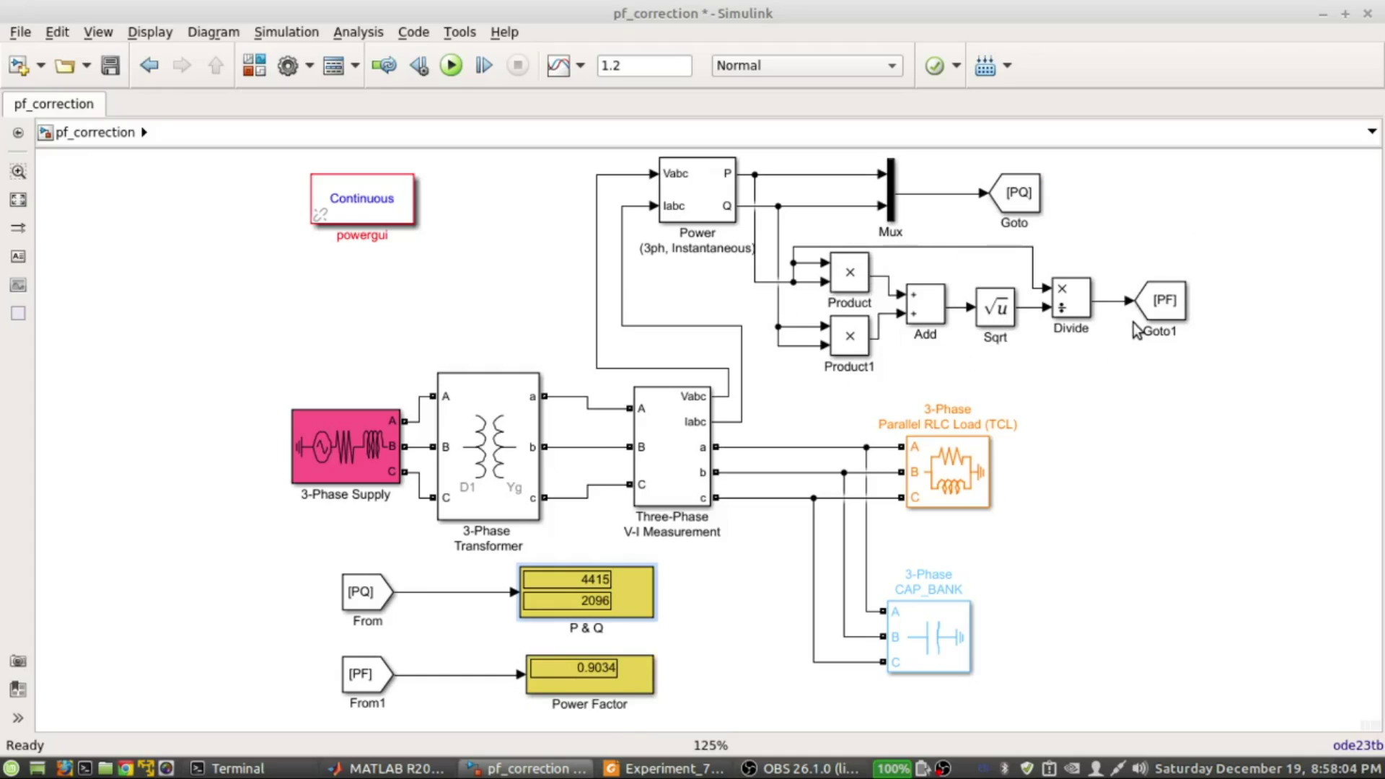
{"action": "left_click", "coordinate": [1062, 304]}
{"action": "left_click", "coordinate": [1100, 328]}
{"action": "left_click", "coordinate": [946, 473]}
Open the TCL load's parameters (400 V, 4.42e3 W, 5e3 var) and cancel without changes
{"action": "double_click", "coordinate": [946, 473]}
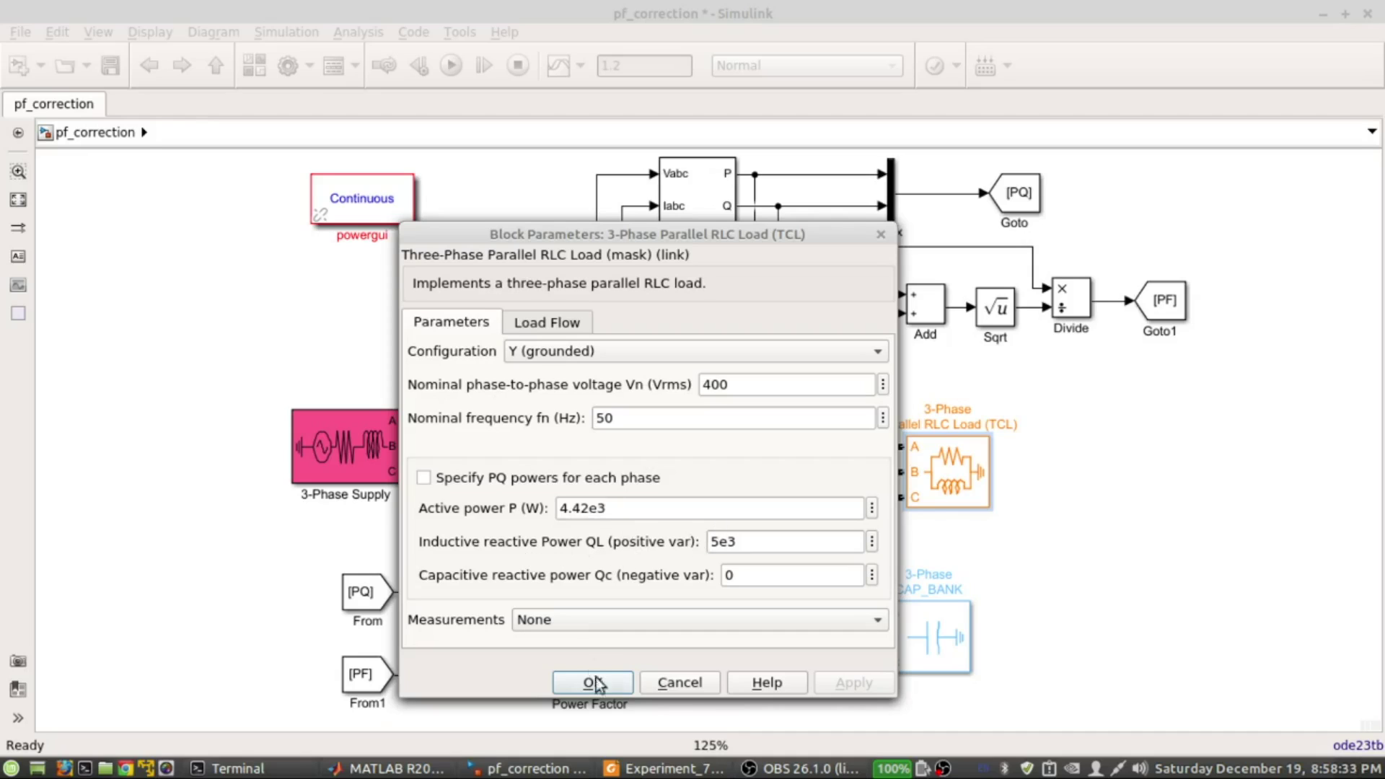
{"action": "left_click", "coordinate": [677, 677]}
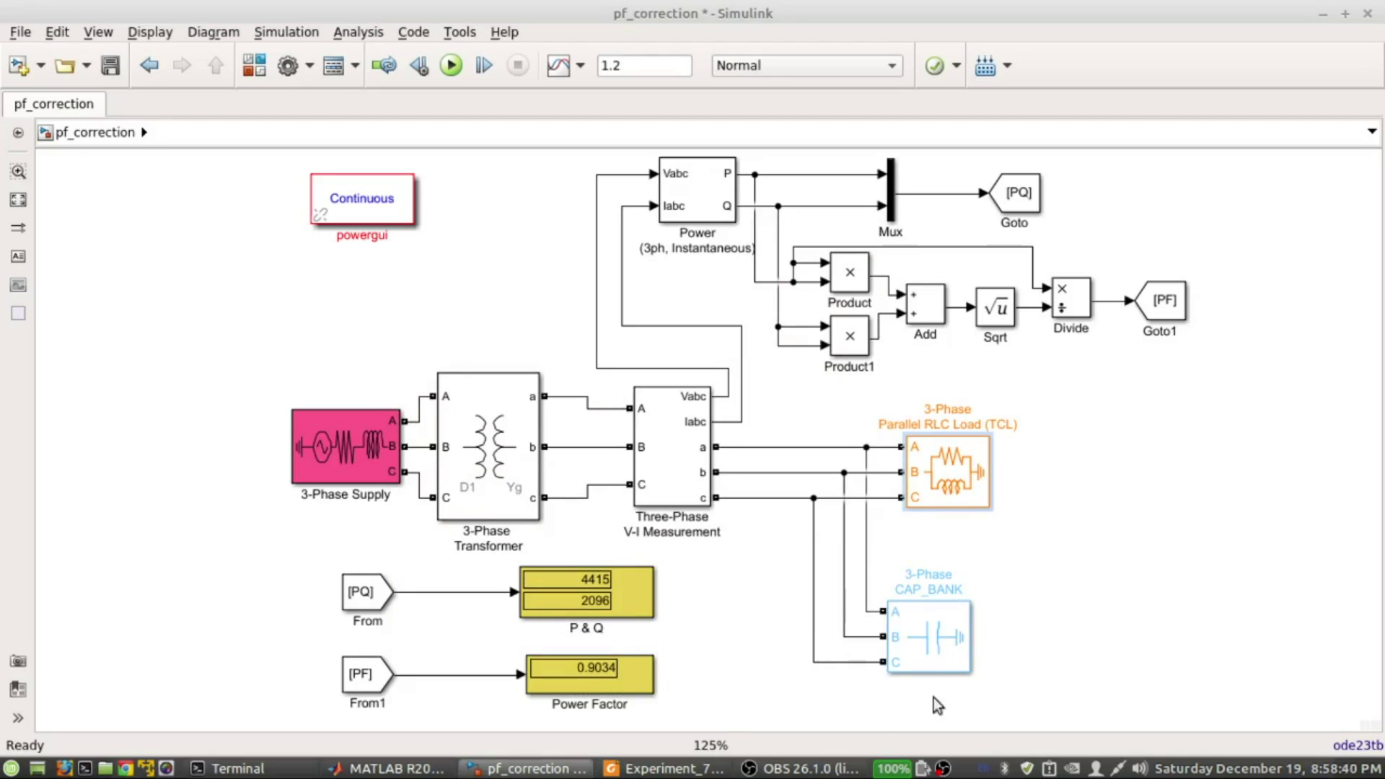
Open the 3-Phase CAP_BANK parameters and highlight its Qc value of 2.9e3 var
{"action": "left_click", "coordinate": [928, 642]}
{"action": "double_click", "coordinate": [930, 647]}
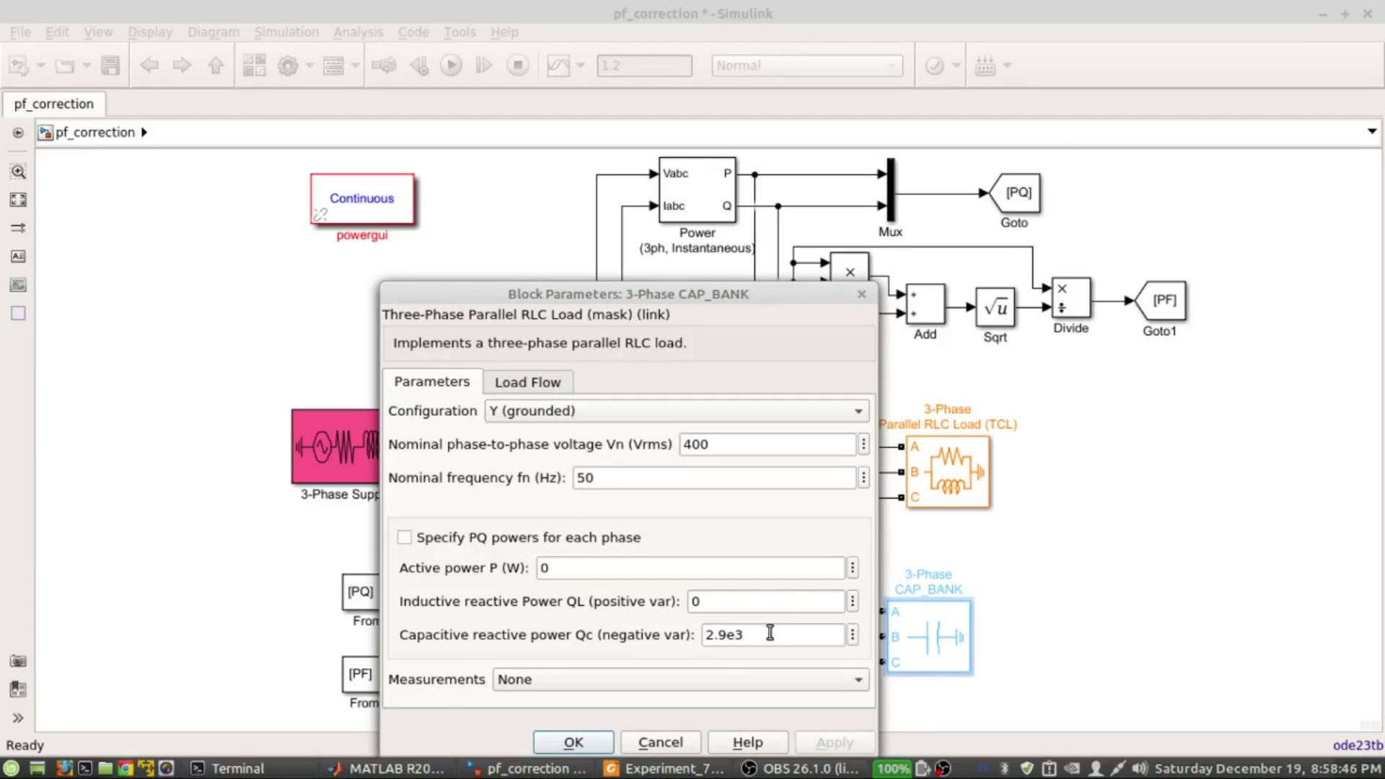
{"action": "left_click_drag", "start_coordinate": [686, 634], "coordinate": [643, 630]}
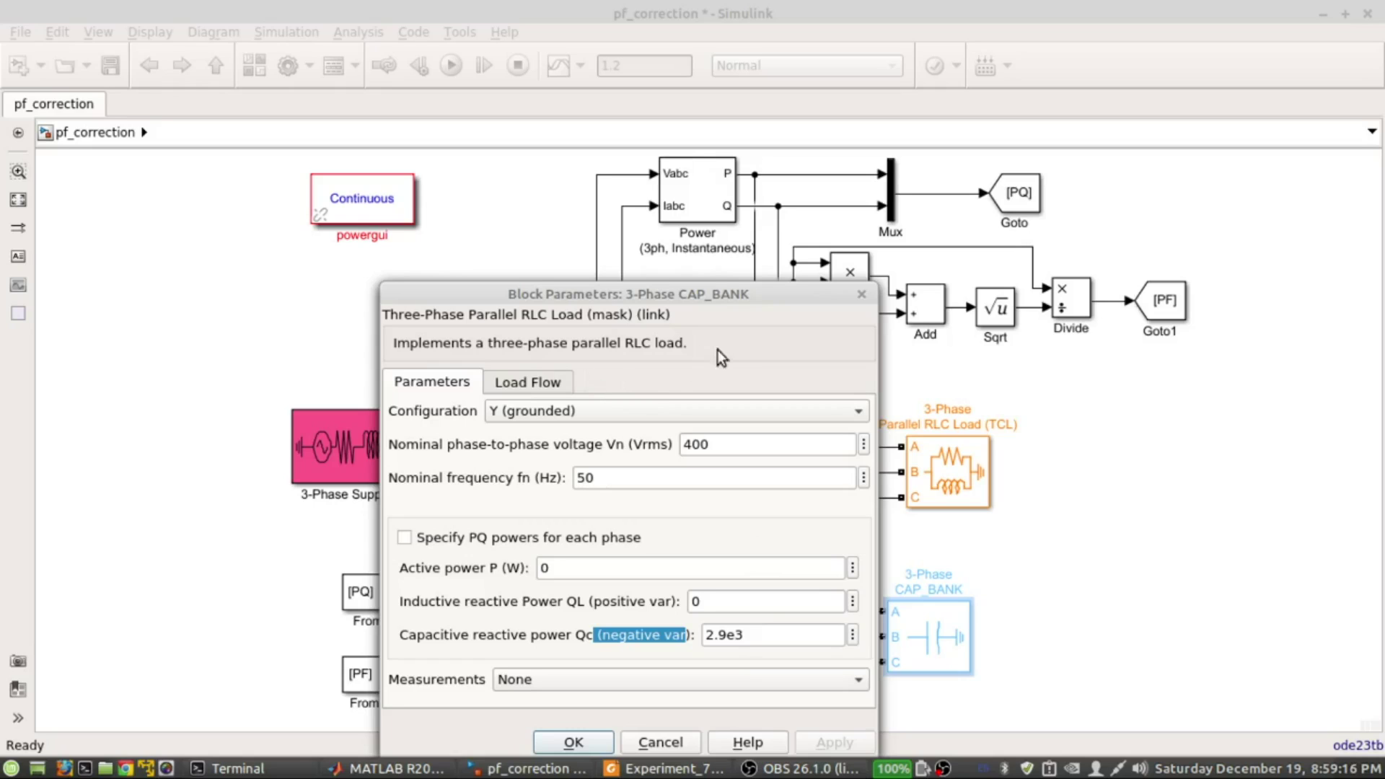
Close the CAP_BANK parameters and comment out the 3-Phase CAP_BANK block
{"action": "left_click", "coordinate": [857, 295]}
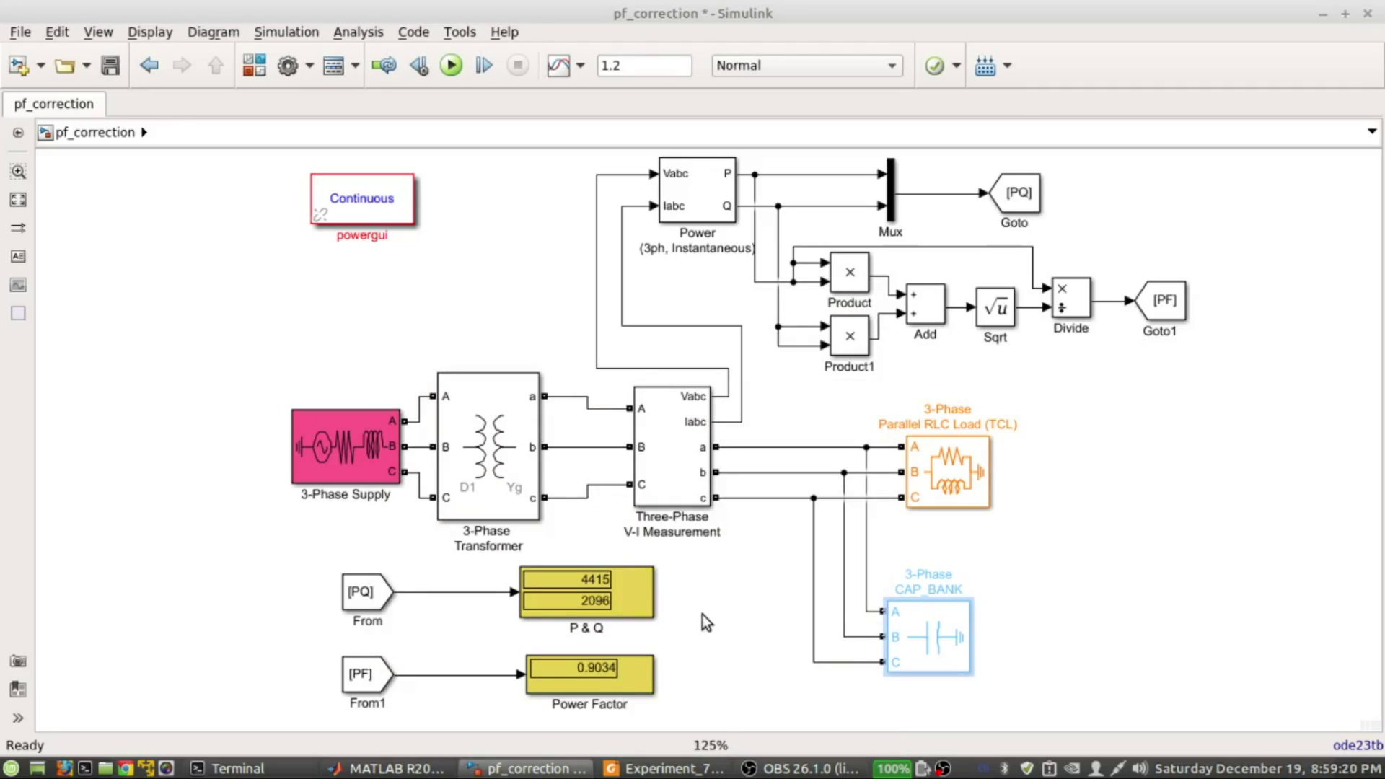
{"action": "left_click", "coordinate": [933, 639]}
{"action": "right_click", "coordinate": [935, 642]}
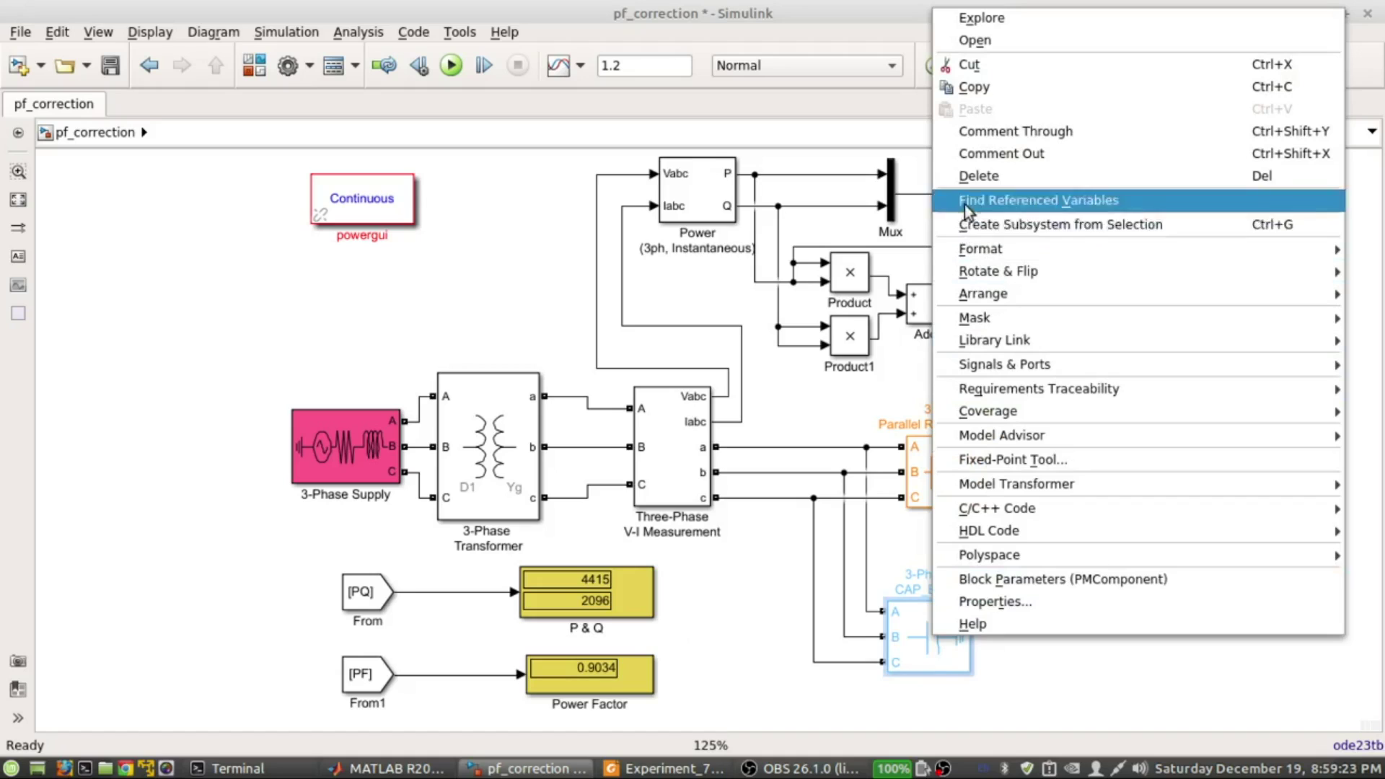
{"action": "left_click", "coordinate": [989, 152]}
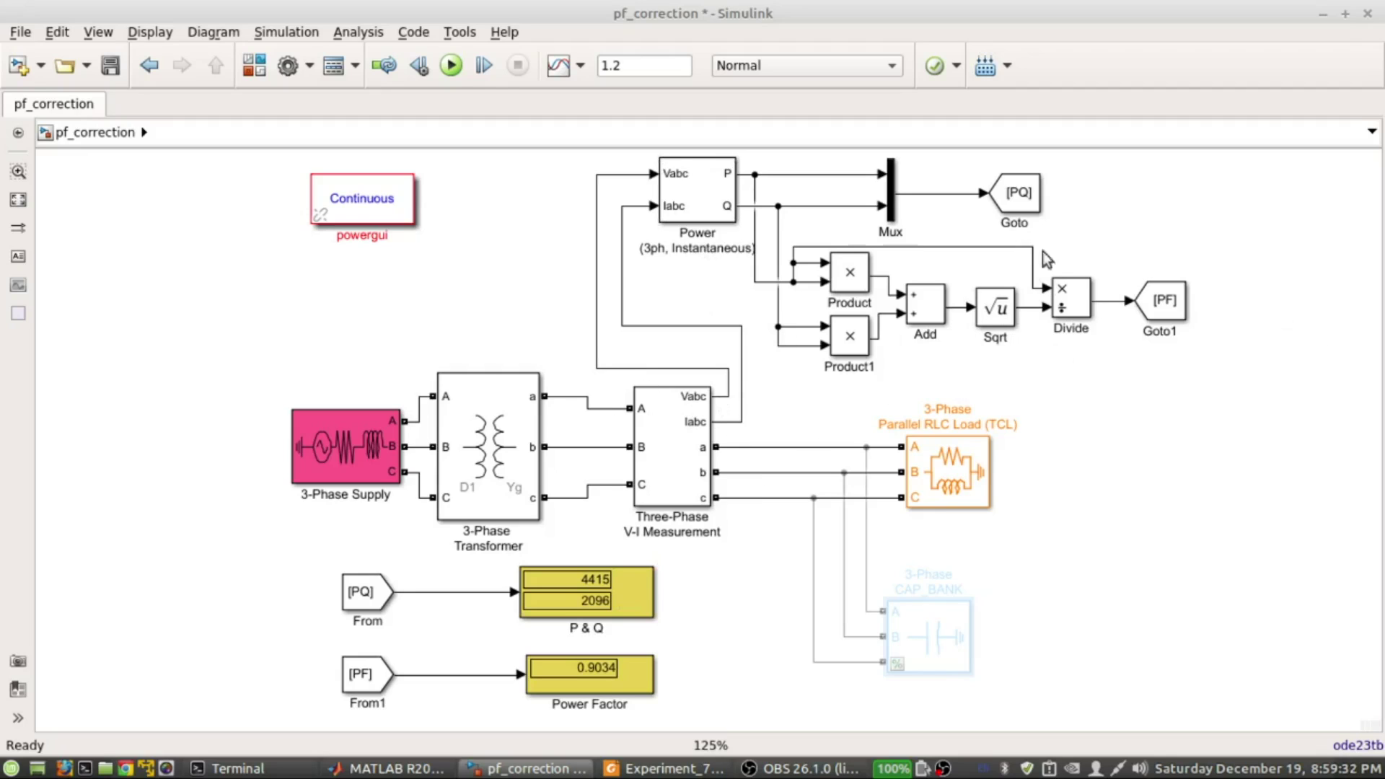
Run the simulation without the capacitor bank and check the power factor reading of 0.6628
{"action": "left_click", "coordinate": [449, 66]}
{"action": "left_click", "coordinate": [636, 678]}
{"action": "left_click", "coordinate": [579, 689]}
{"action": "left_click", "coordinate": [1053, 418]}
Point out the RLC load, disabled CAP_BANK, P & Q (4413/4986) and Power Factor displays
{"action": "left_click", "coordinate": [980, 484]}
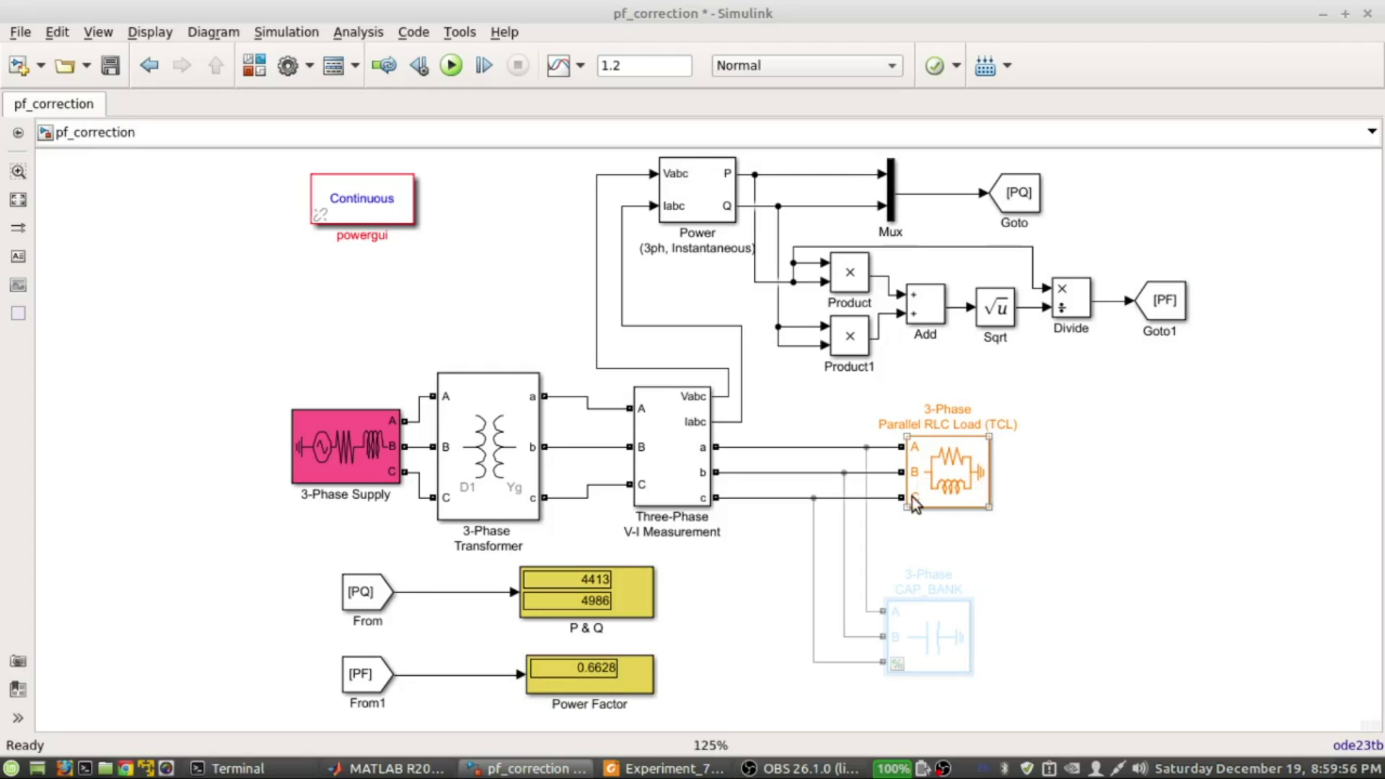
{"action": "left_click", "coordinate": [929, 634]}
{"action": "left_click", "coordinate": [548, 672]}
{"action": "left_click", "coordinate": [708, 611]}
{"action": "left_click", "coordinate": [590, 598]}
{"action": "left_click", "coordinate": [616, 642]}
{"action": "left_click", "coordinate": [623, 655]}
{"action": "left_click", "coordinate": [685, 625]}
{"action": "left_click", "coordinate": [587, 668]}
{"action": "left_click", "coordinate": [913, 600]}
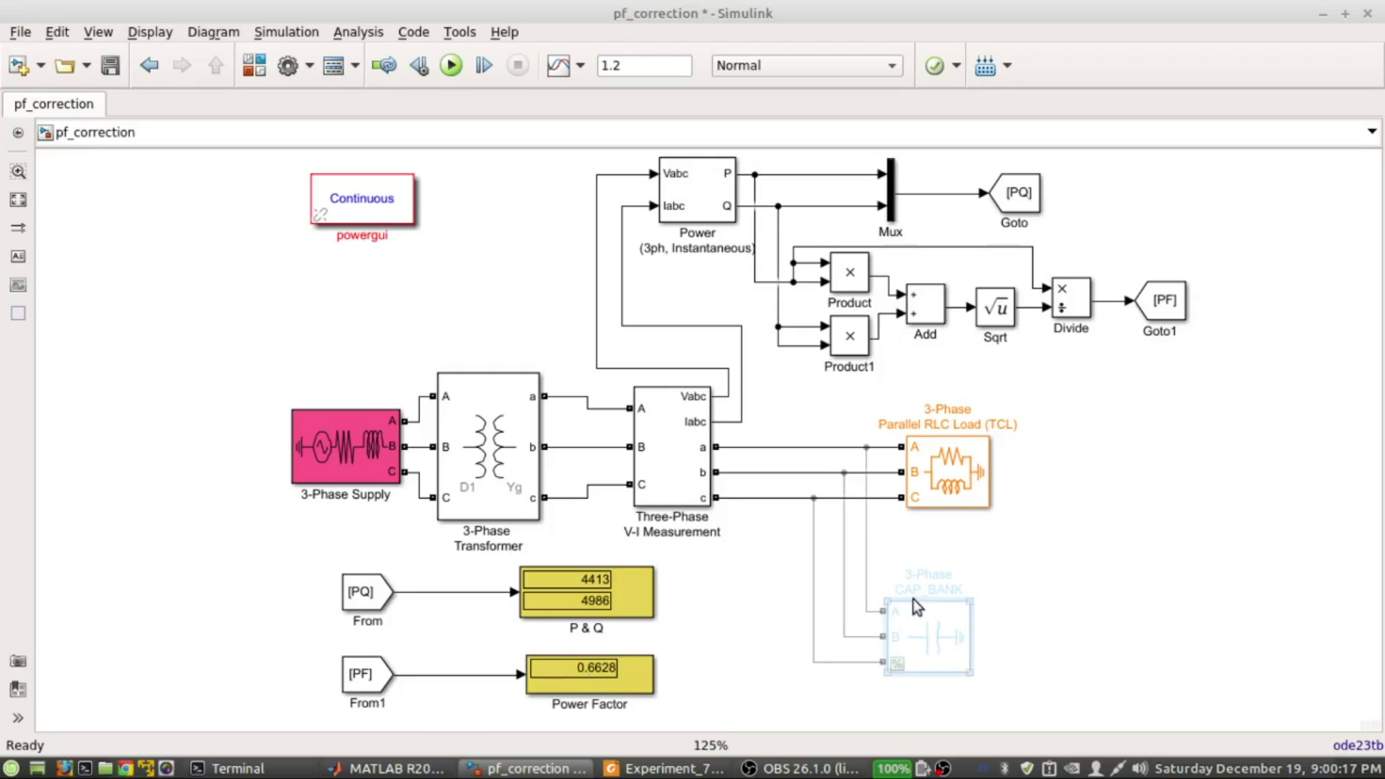
{"action": "double_click", "coordinate": [932, 632]}
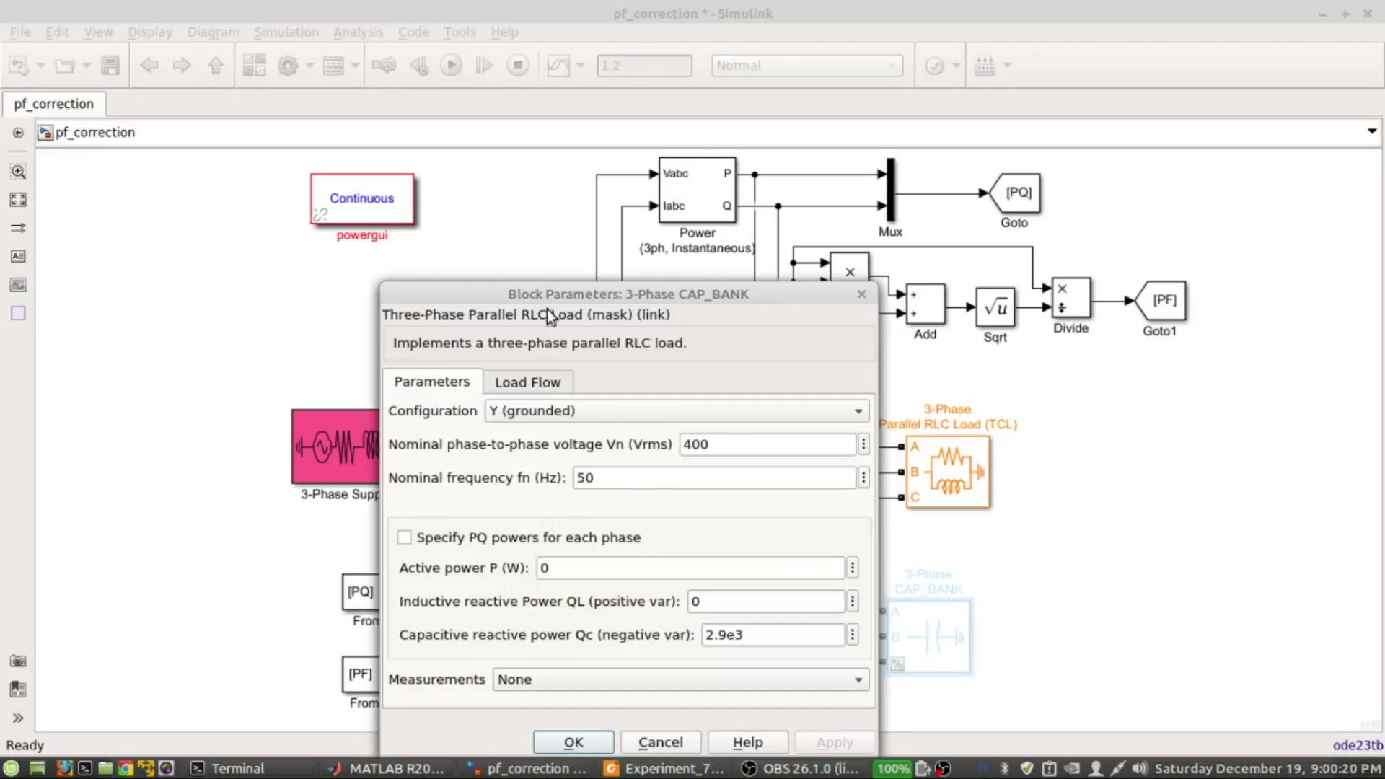
{"action": "left_click_drag", "start_coordinate": [548, 288], "coordinate": [539, 201]}
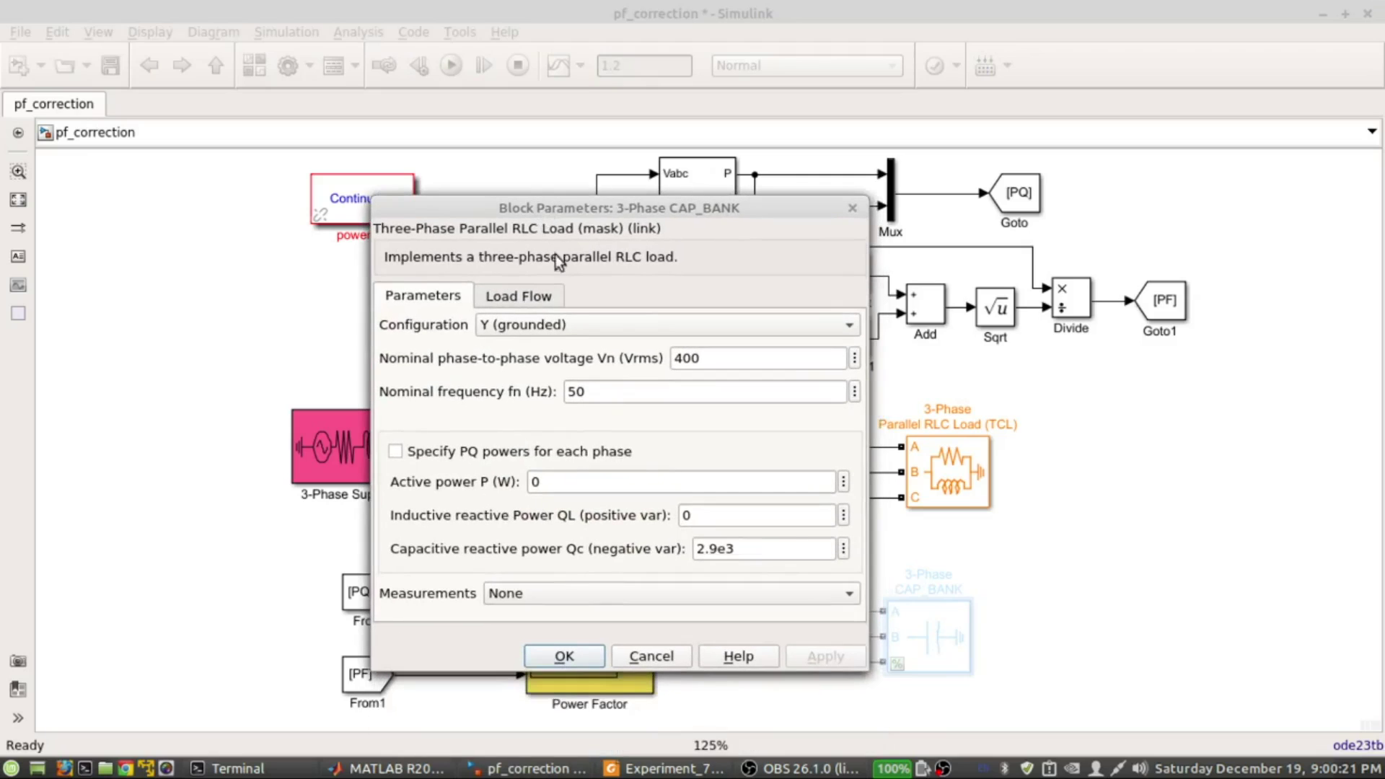
{"action": "double_click", "coordinate": [735, 548]}
{"action": "left_click", "coordinate": [734, 549]}
{"action": "double_click", "coordinate": [775, 548]}
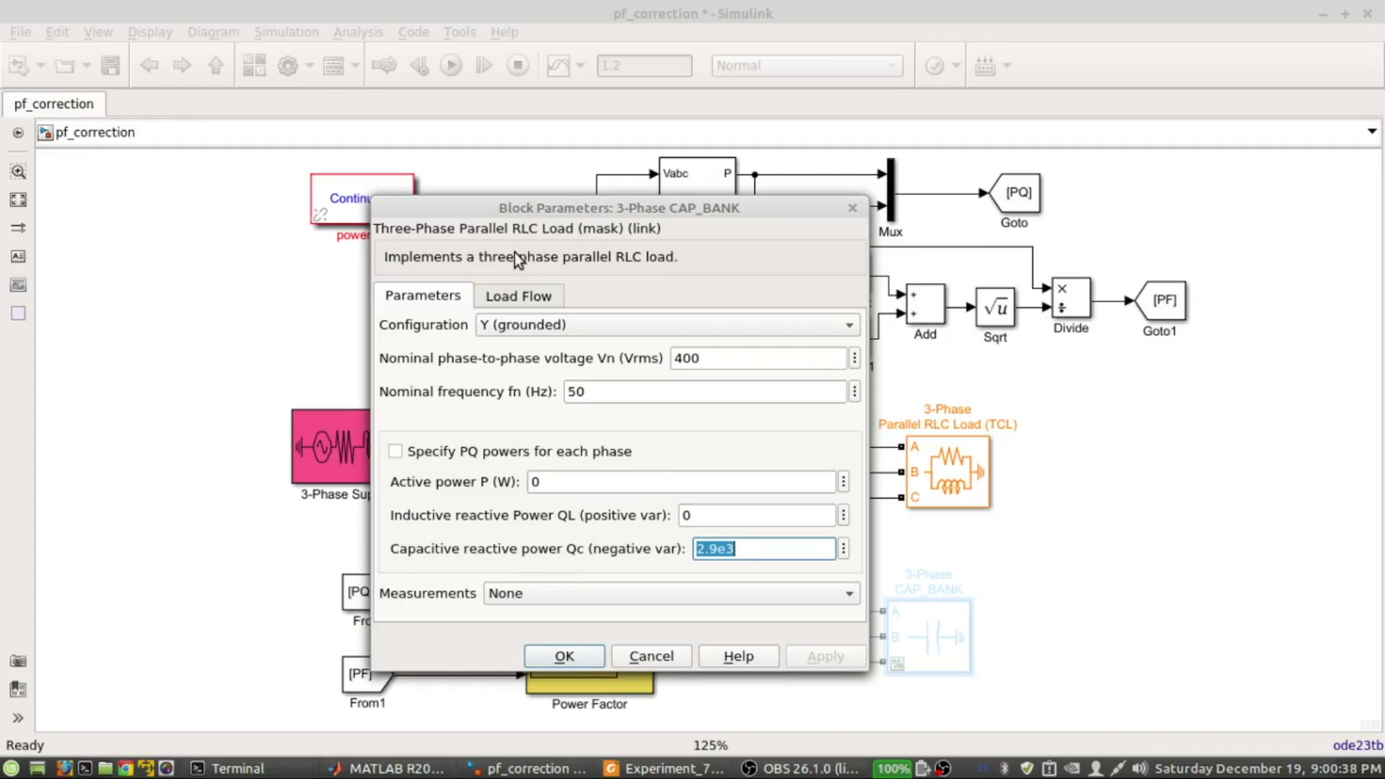
{"action": "left_click", "coordinate": [851, 209]}
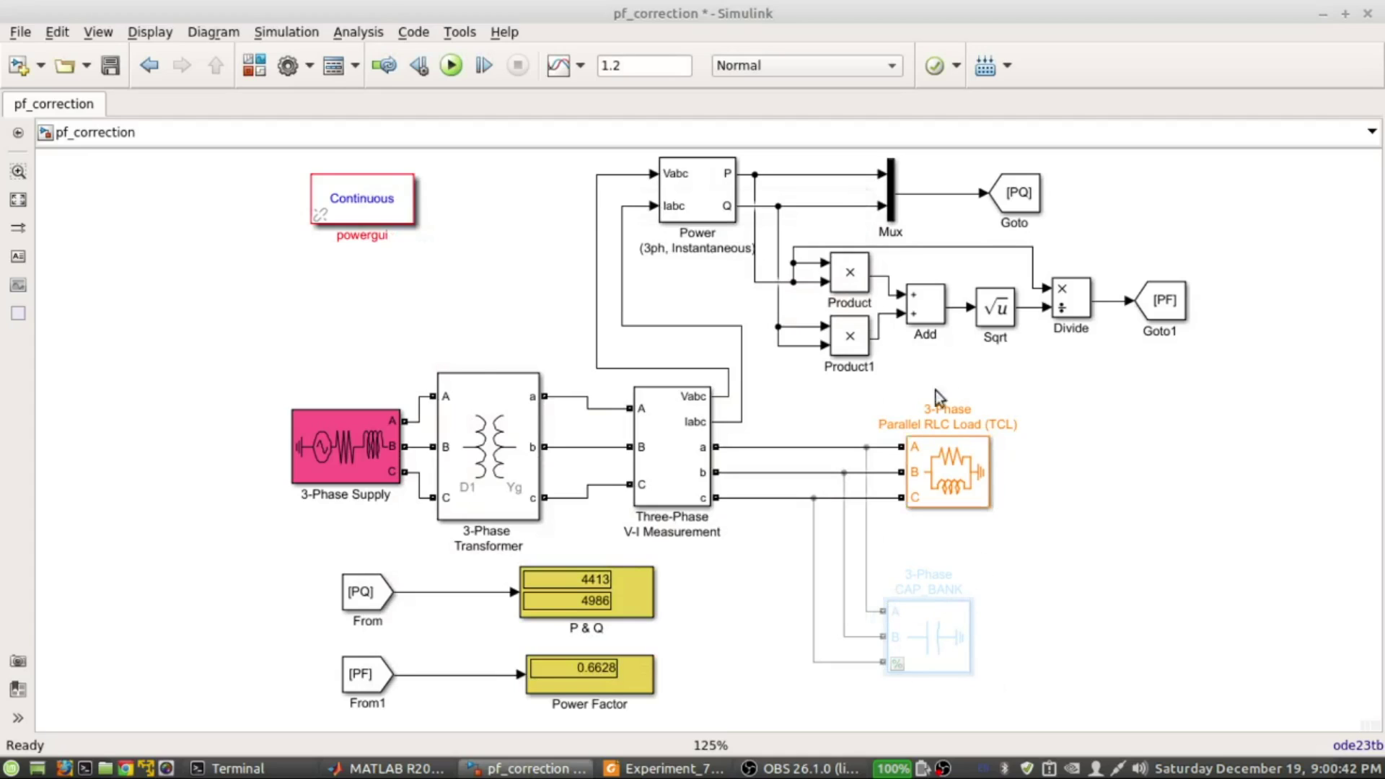
{"action": "left_click", "coordinate": [936, 455]}
{"action": "left_click", "coordinate": [946, 568]}
{"action": "left_click", "coordinate": [936, 484]}
{"action": "double_click", "coordinate": [936, 483]}
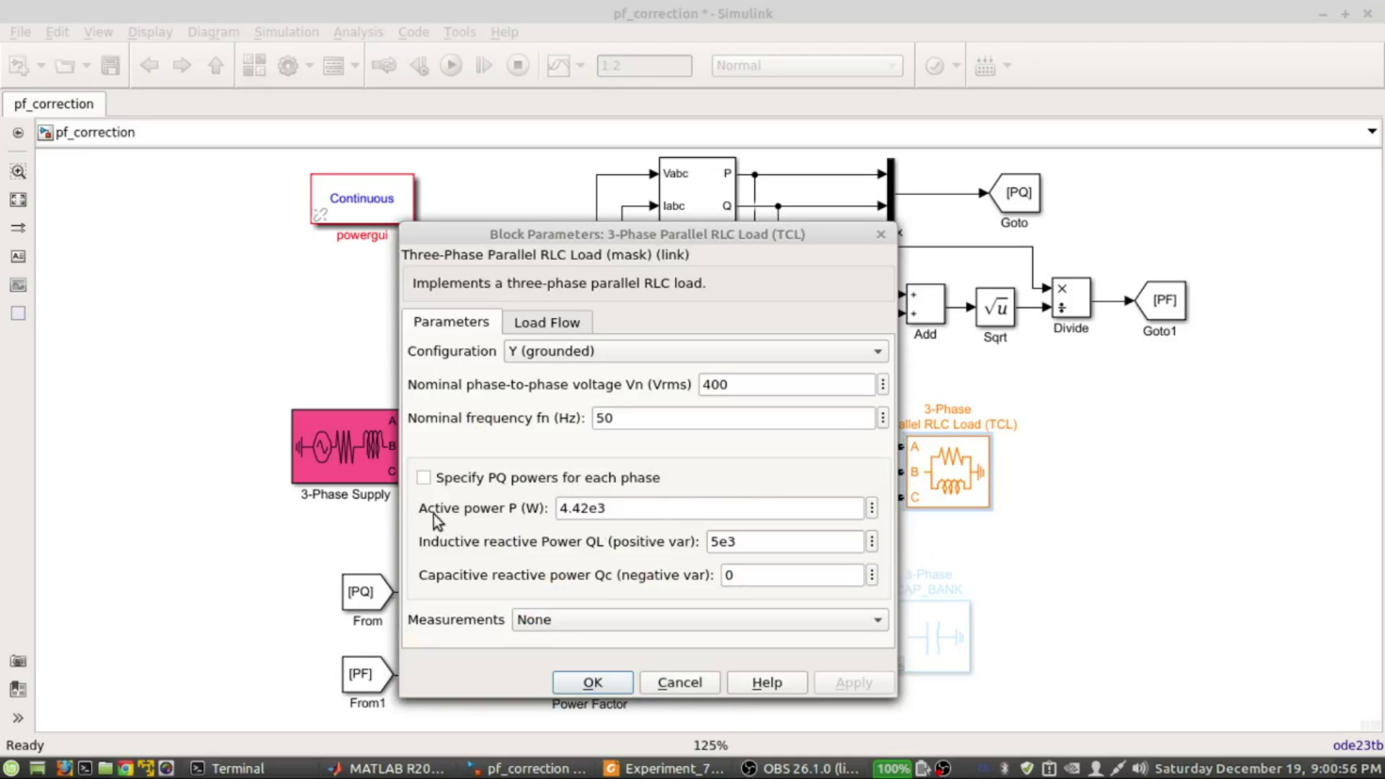
{"action": "left_click_drag", "start_coordinate": [613, 543], "coordinate": [686, 548]}
{"action": "left_click_drag", "start_coordinate": [519, 510], "coordinate": [548, 510]}
{"action": "left_click_drag", "start_coordinate": [689, 546], "coordinate": [461, 545]}
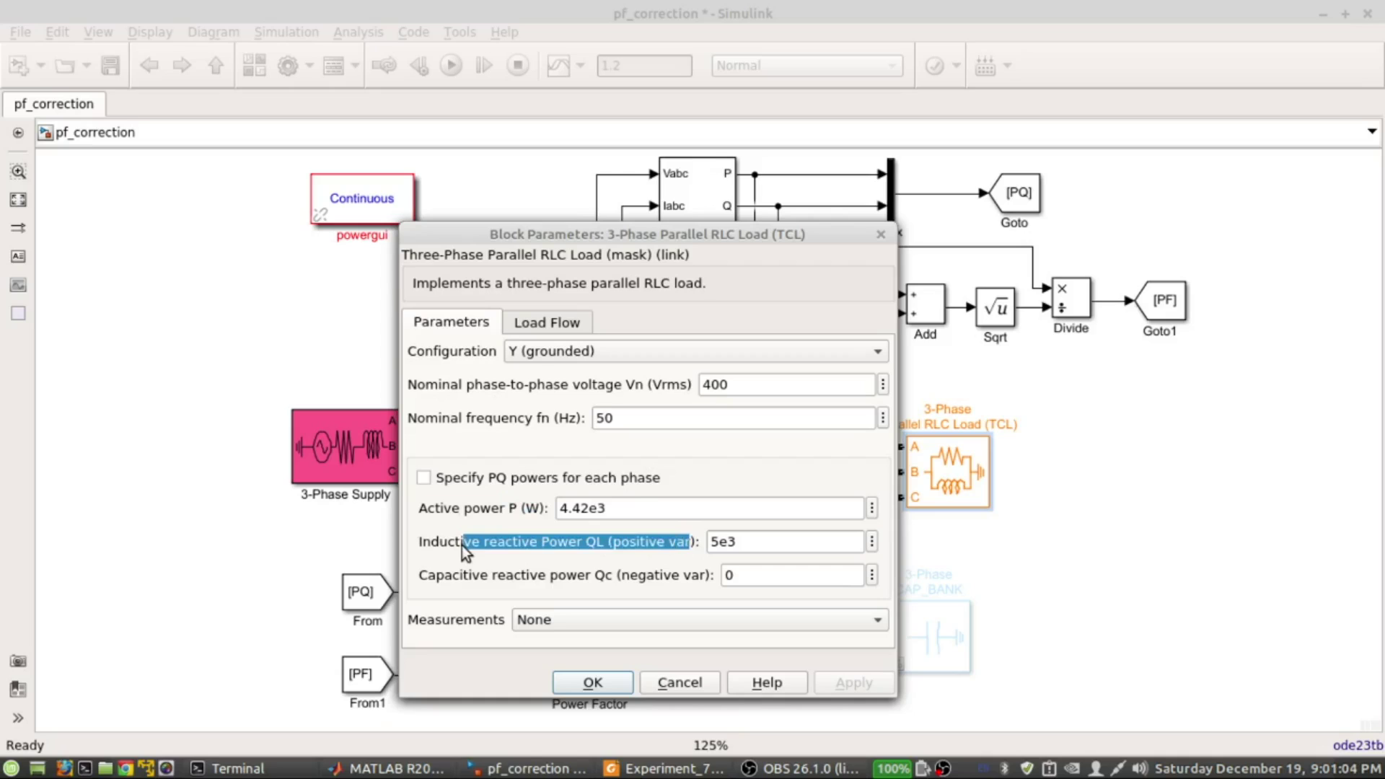
{"action": "left_click", "coordinate": [880, 234]}
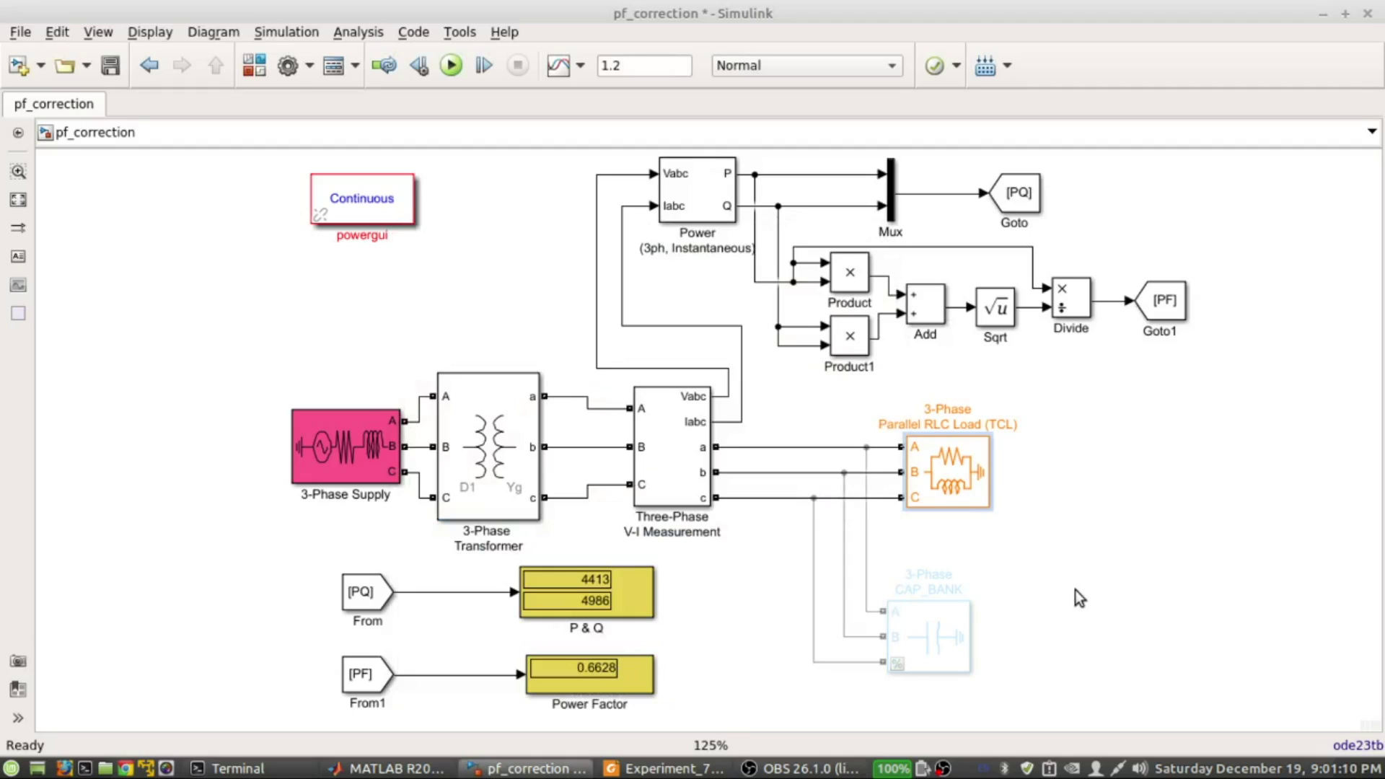
{"action": "left_click", "coordinate": [964, 634]}
{"action": "double_click", "coordinate": [931, 630]}
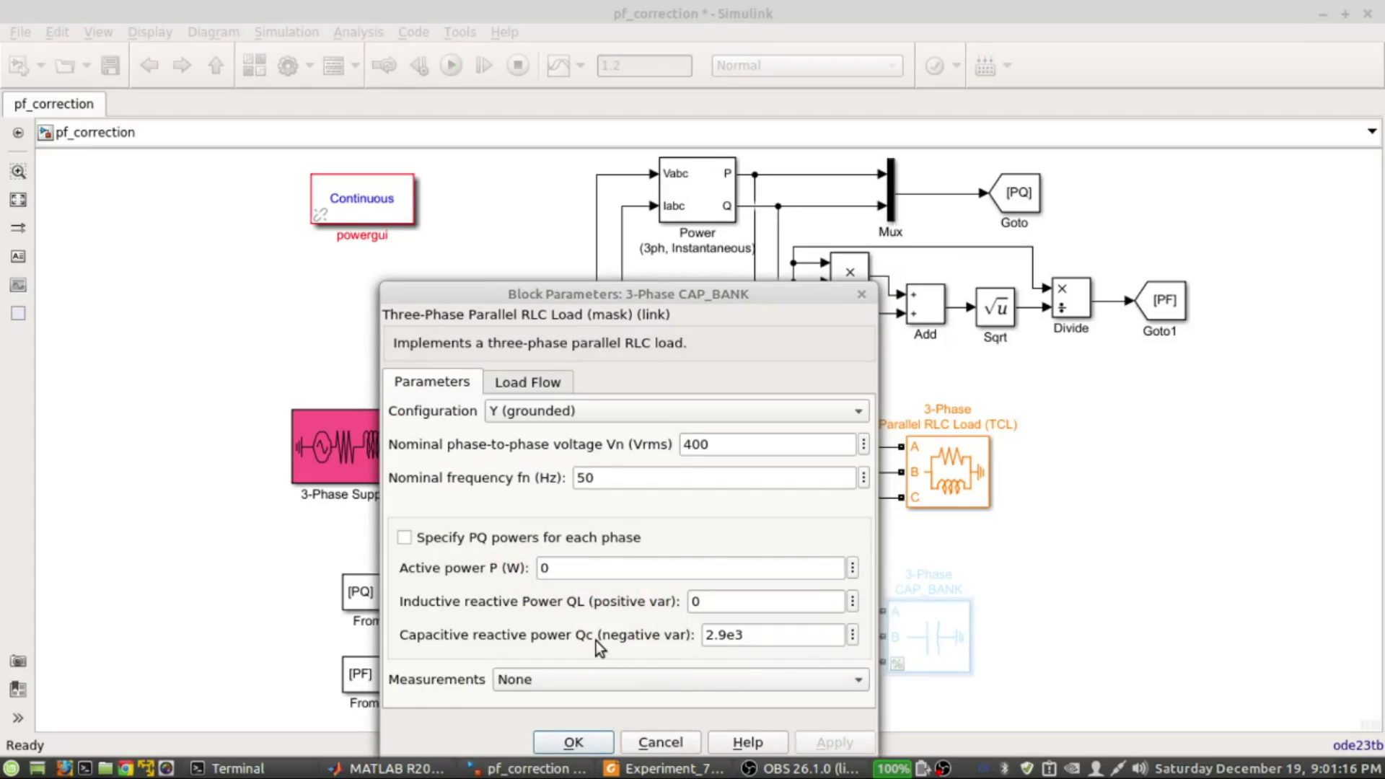
{"action": "left_click_drag", "start_coordinate": [595, 640], "coordinate": [569, 639]}
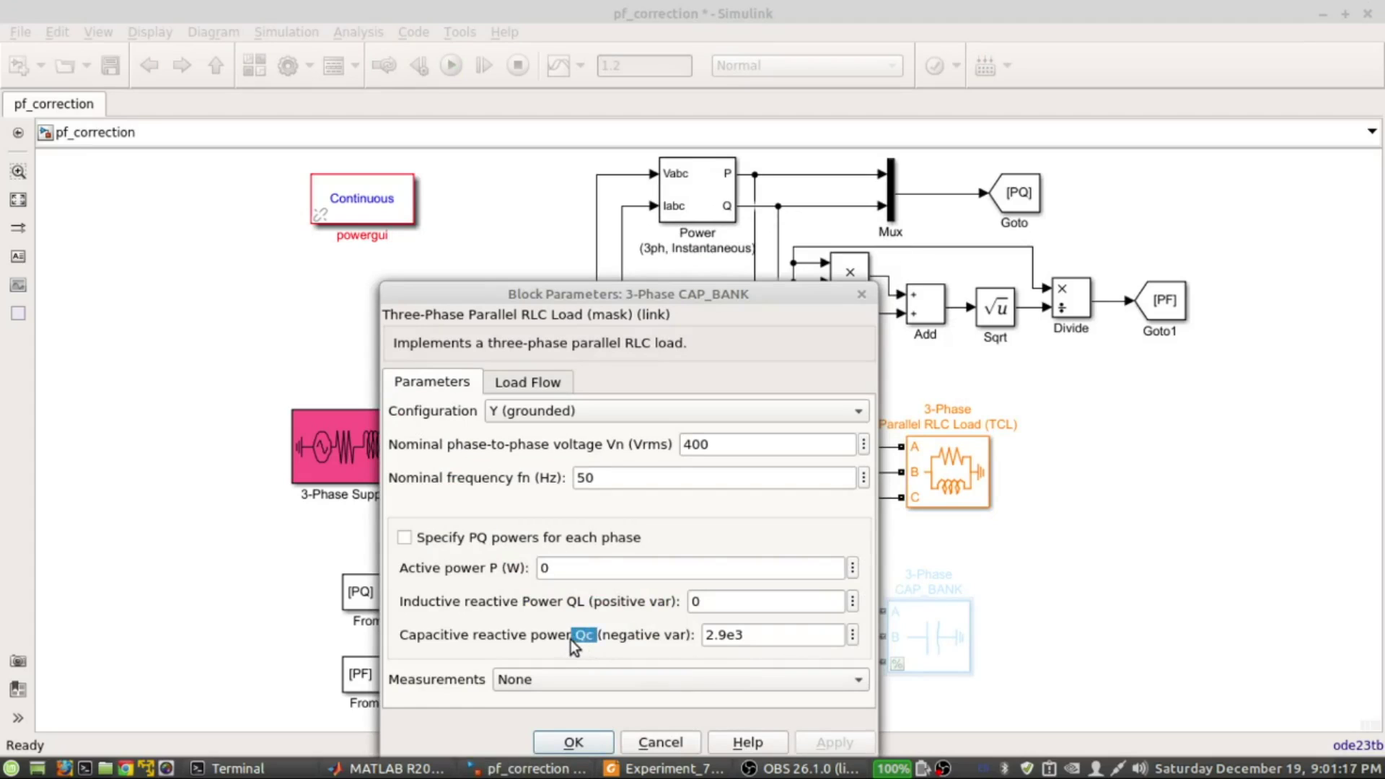
{"action": "left_click", "coordinate": [790, 634]}
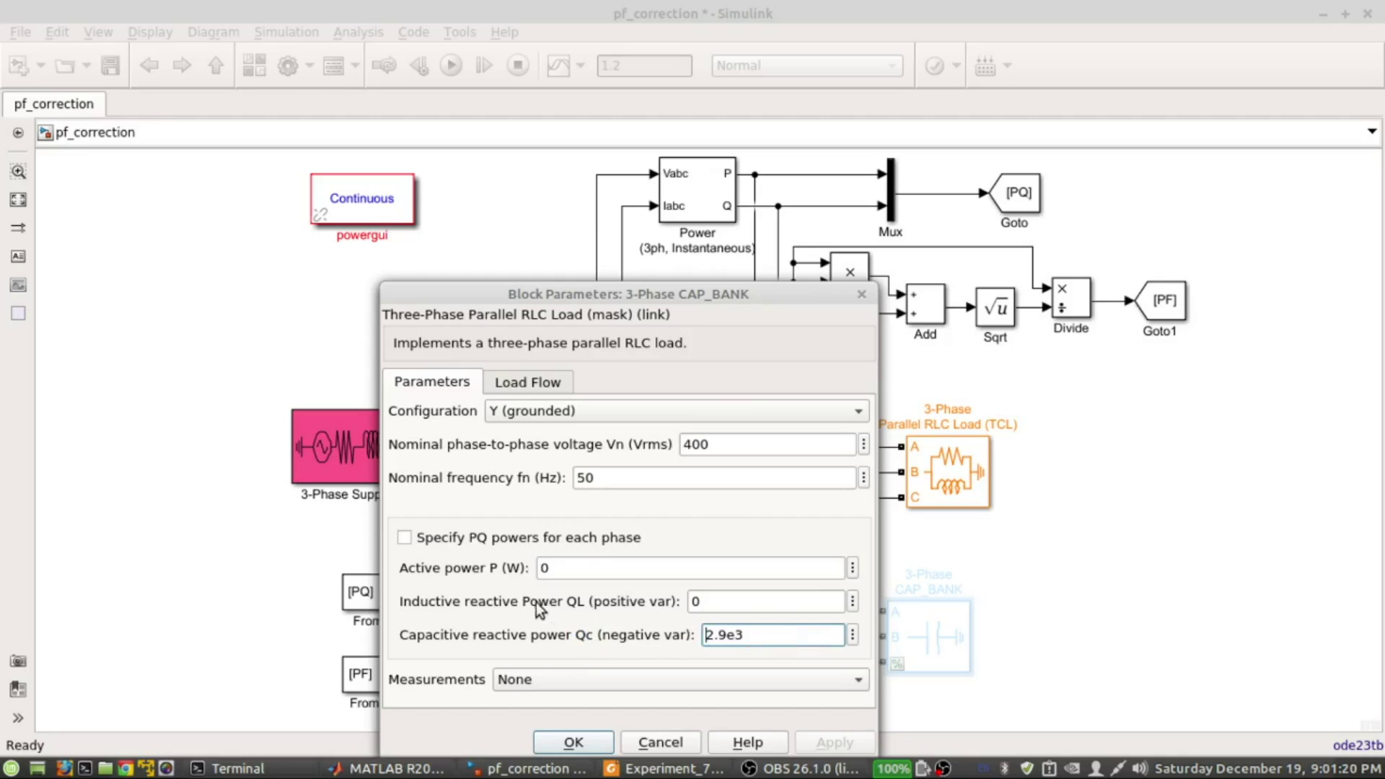
{"action": "double_click", "coordinate": [575, 567]}
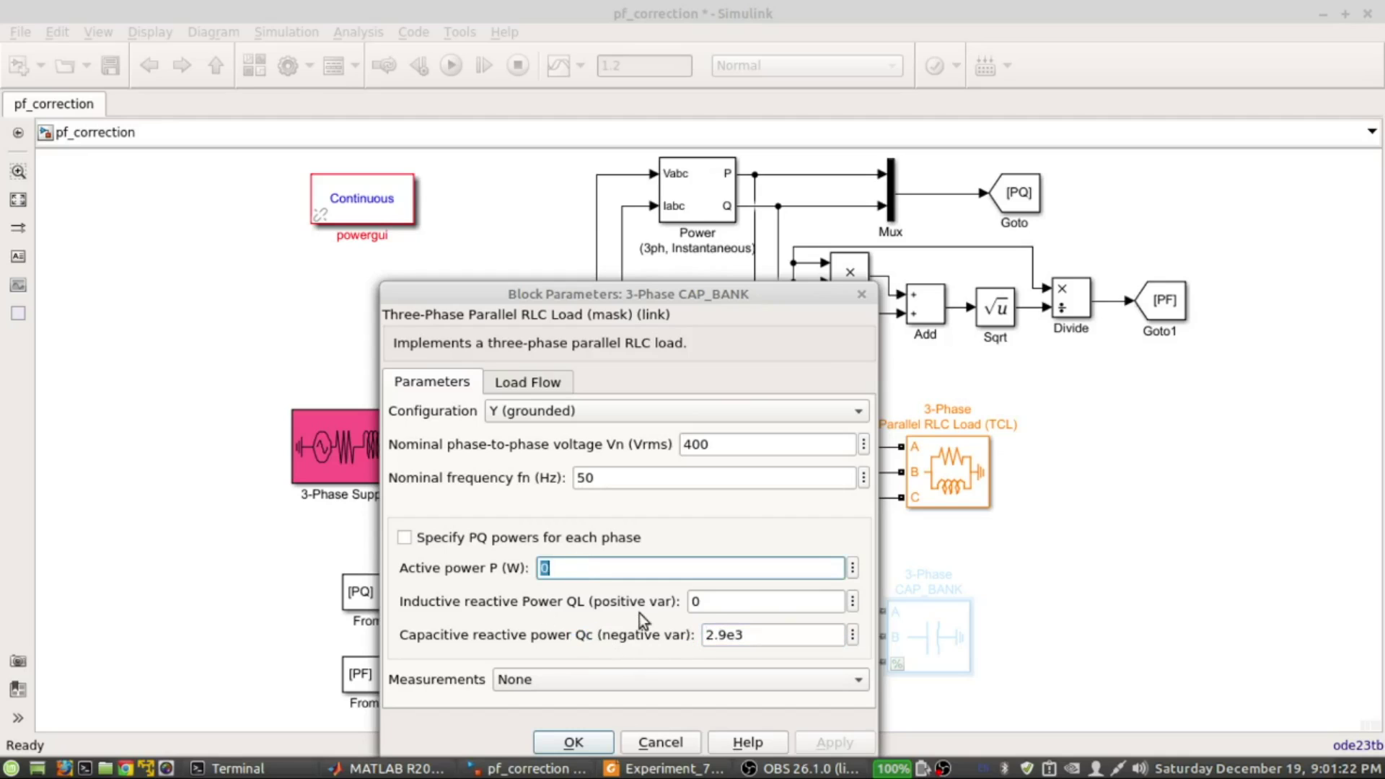
{"action": "double_click", "coordinate": [712, 602]}
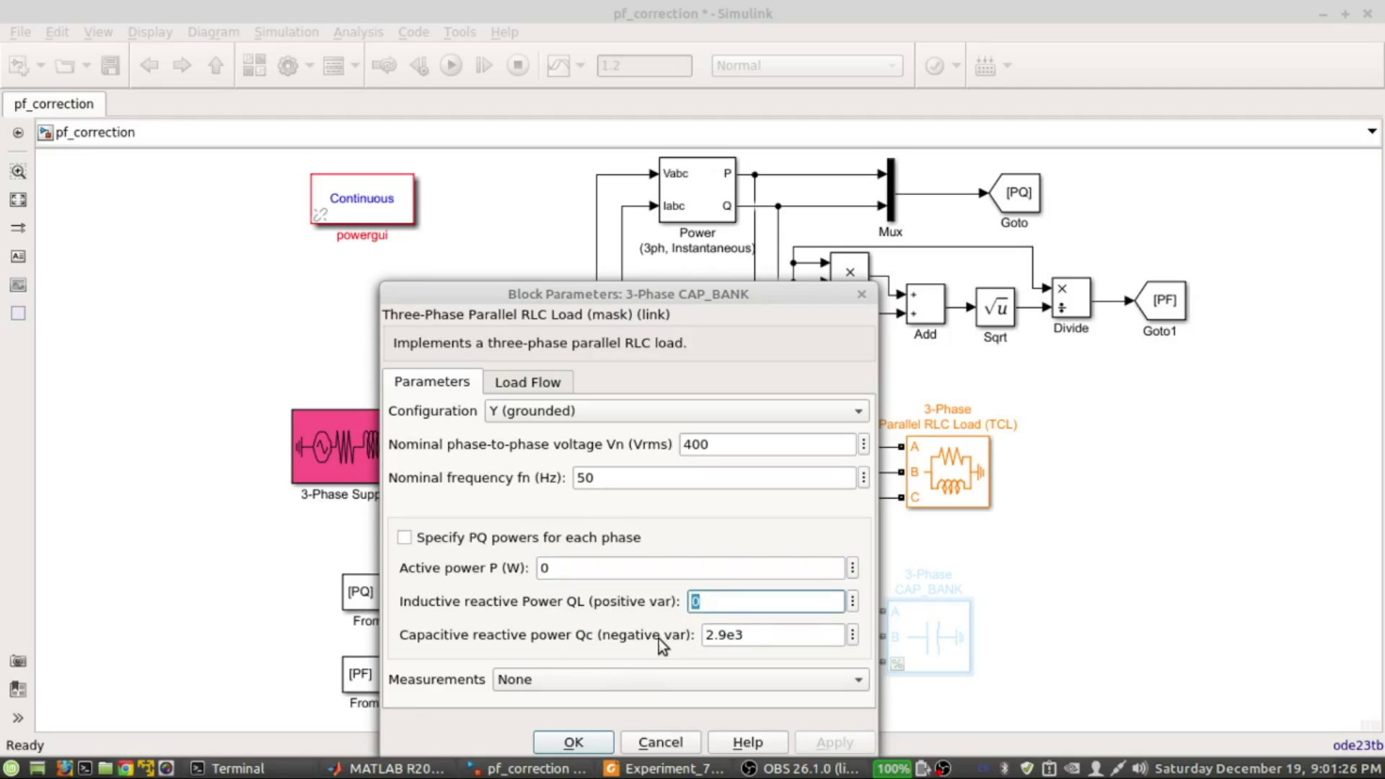
{"action": "left_click_drag", "start_coordinate": [679, 293], "coordinate": [728, 222]}
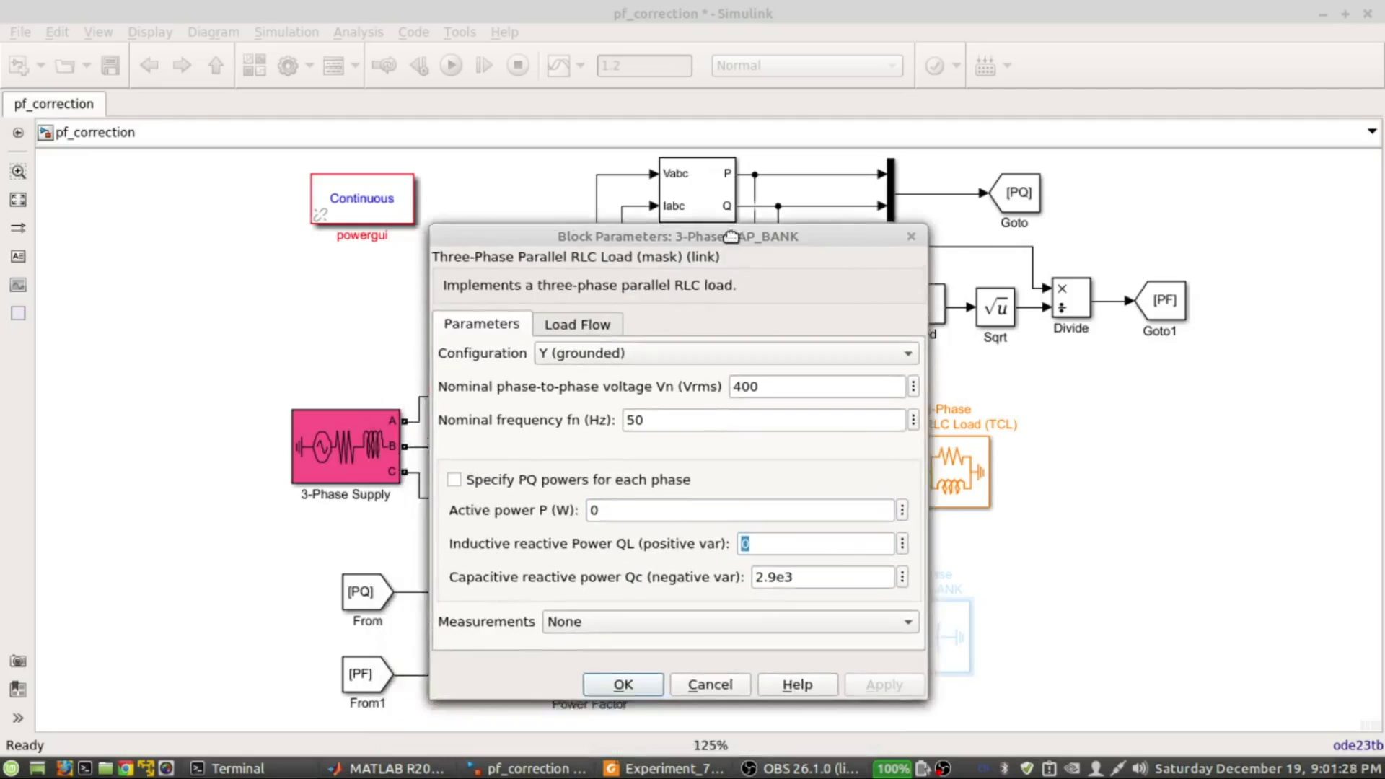
{"action": "left_click", "coordinate": [625, 681]}
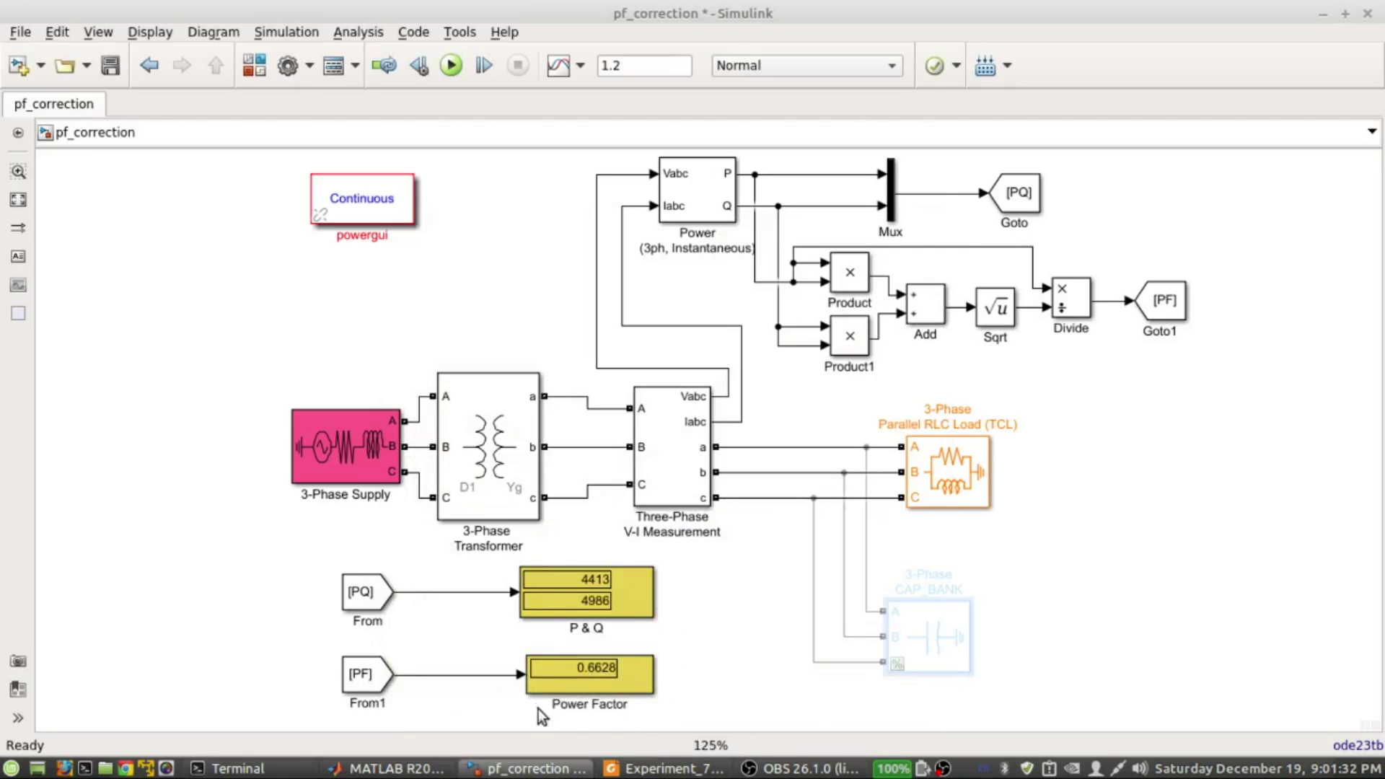
Uncomment CAP_BANK, re-run, and confirm power factor 0.9034 with readings 4415/2096
{"action": "right_click", "coordinate": [931, 640]}
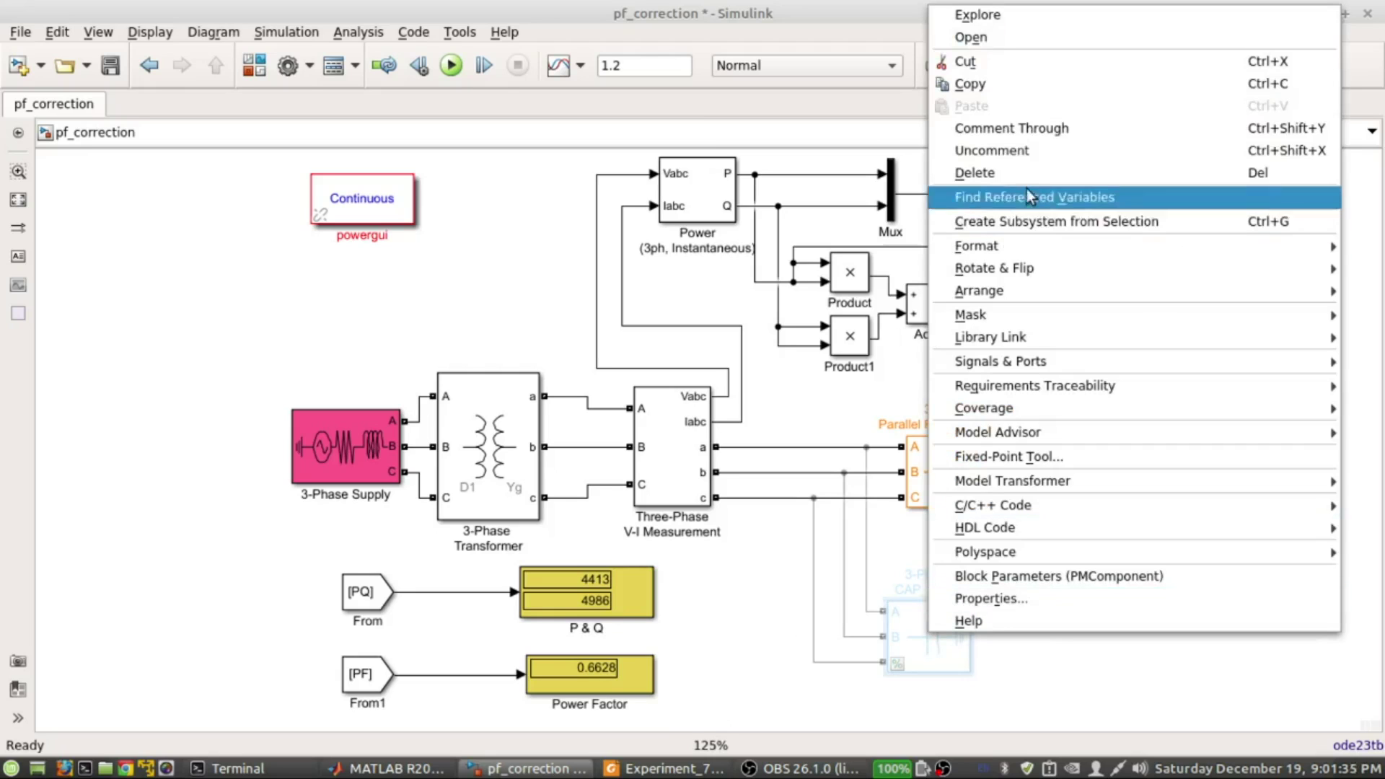
{"action": "left_click", "coordinate": [1024, 158]}
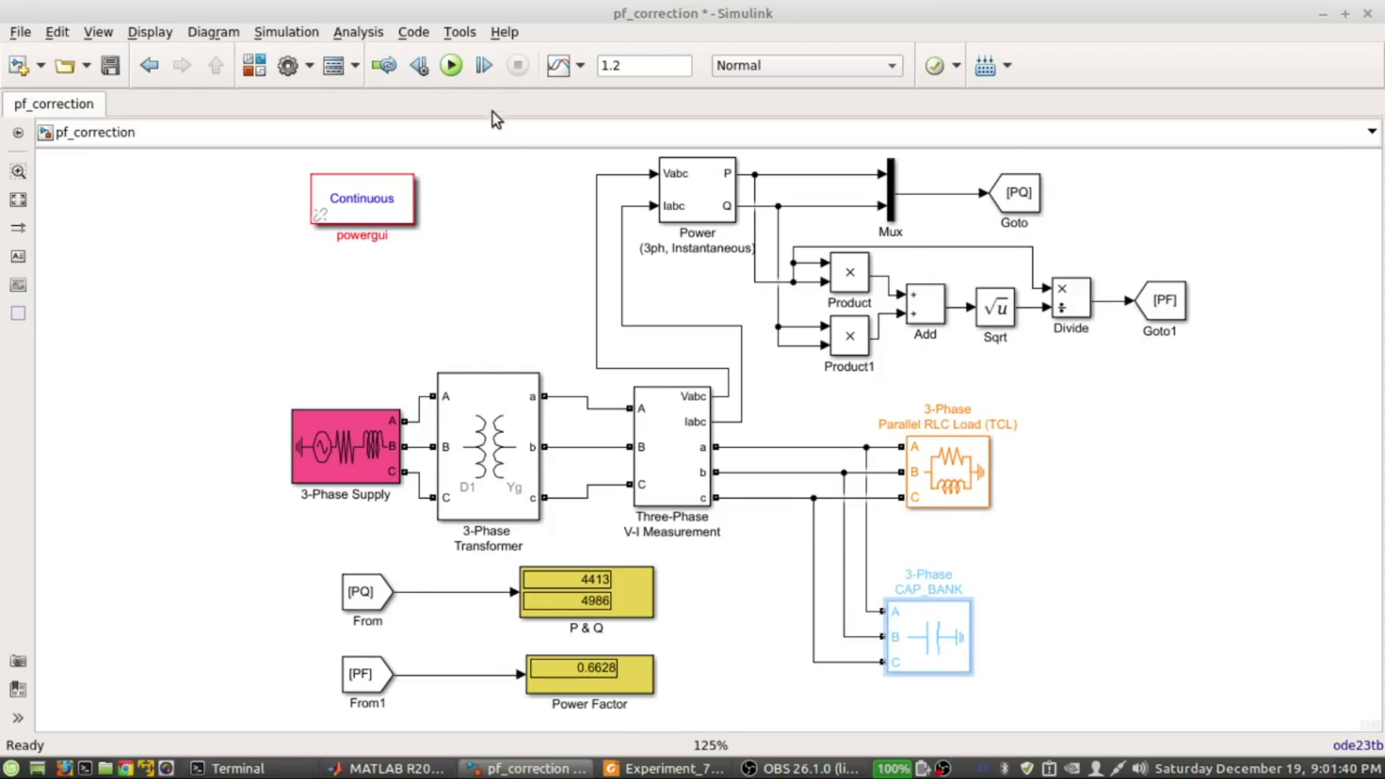
{"action": "left_click", "coordinate": [450, 75]}
{"action": "left_click", "coordinate": [652, 676]}
{"action": "left_click", "coordinate": [689, 645]}
{"action": "left_click", "coordinate": [1029, 178]}
{"action": "left_click", "coordinate": [1255, 592]}
Switch to Experiment_7.pdf and scroll to page 3's Report task on Qc for 0.98 power factor
{"action": "left_click", "coordinate": [667, 769]}
{"action": "scroll", "coordinate": [808, 533], "scroll_direction": "down", "scroll_amount": 5}
{"action": "scroll", "coordinate": [809, 533], "scroll_direction": "down", "scroll_amount": 15}
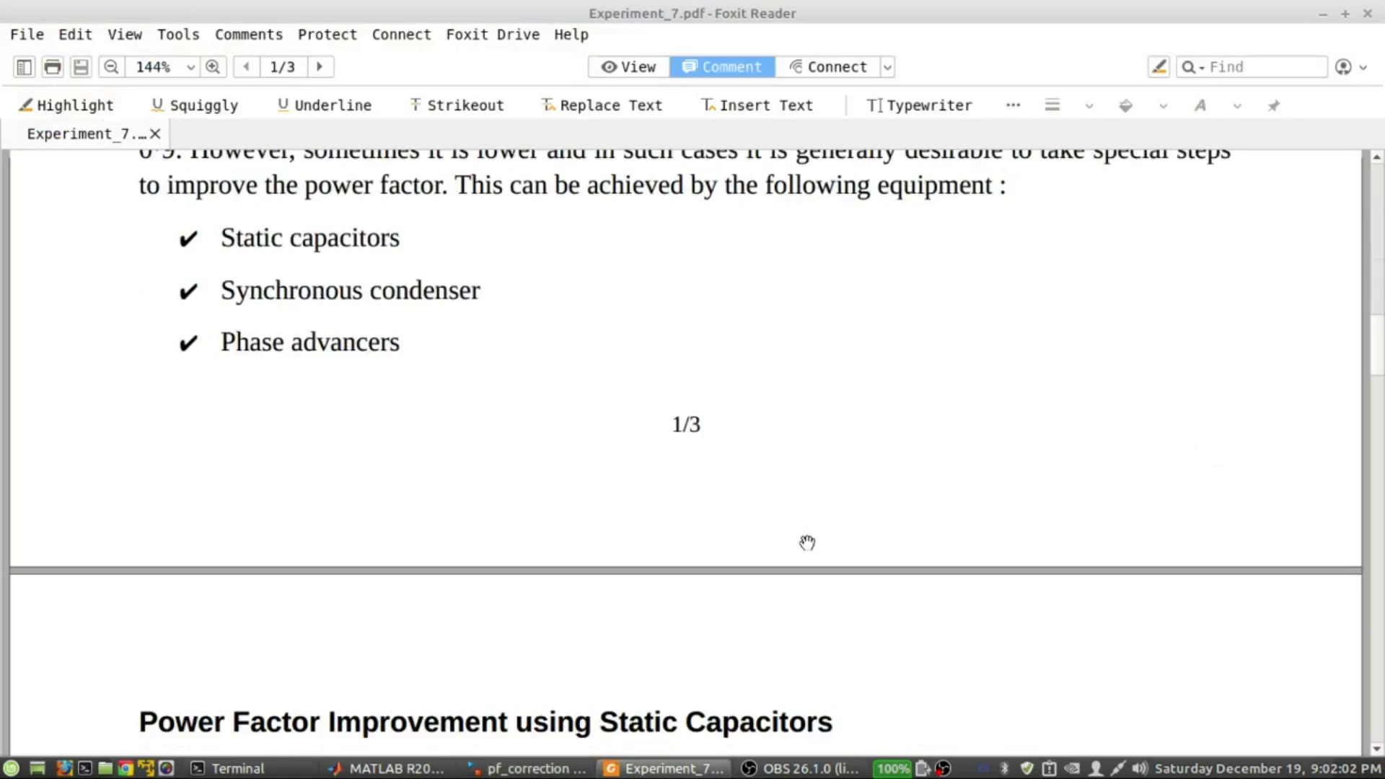
{"action": "scroll", "coordinate": [807, 542], "scroll_direction": "down", "scroll_amount": 15}
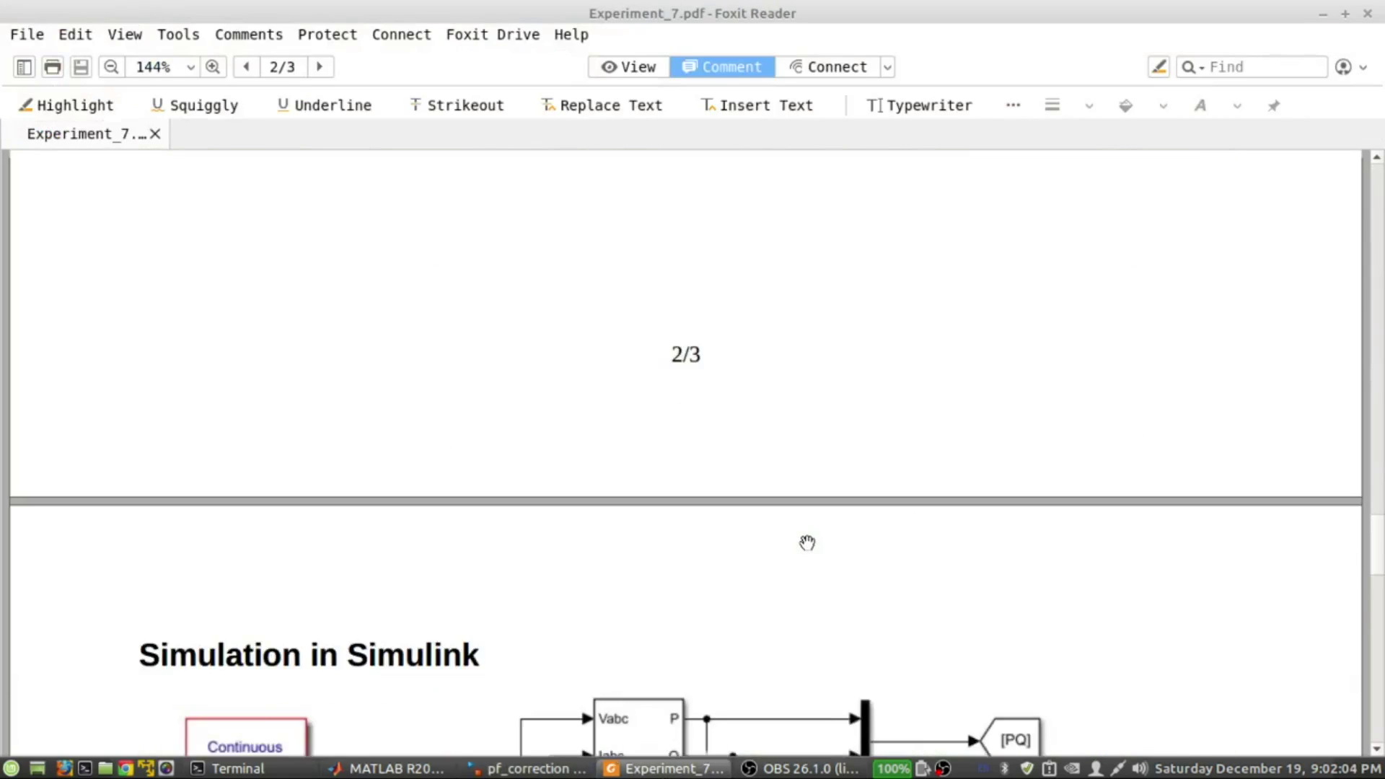
{"action": "scroll", "coordinate": [815, 537], "scroll_direction": "down", "scroll_amount": 5}
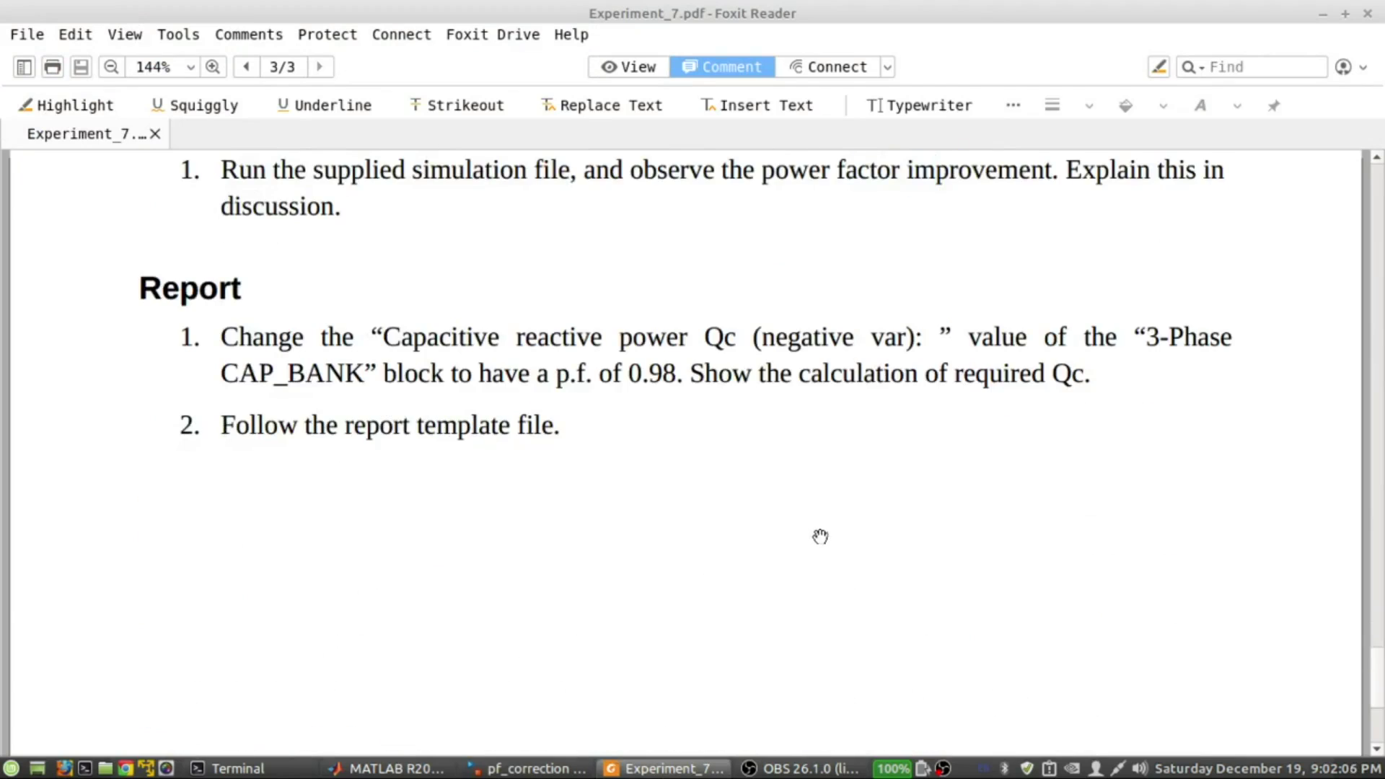
{"action": "scroll", "coordinate": [817, 538], "scroll_direction": "down", "scroll_amount": 5}
{"action": "scroll", "coordinate": [818, 541], "scroll_direction": "up", "scroll_amount": 3}
{"action": "scroll", "coordinate": [818, 545], "scroll_direction": "up", "scroll_amount": 3}
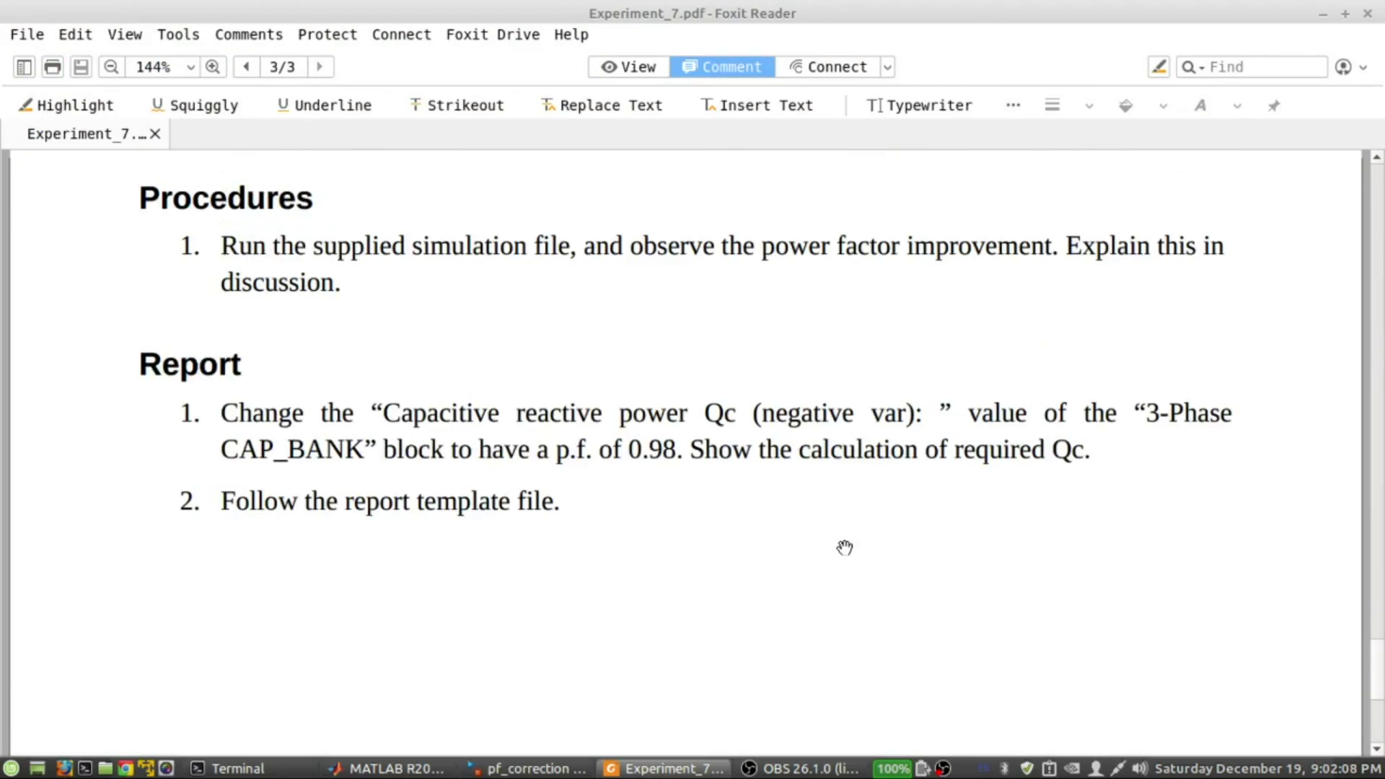
{"action": "scroll", "coordinate": [845, 534], "scroll_direction": "down", "scroll_amount": 1}
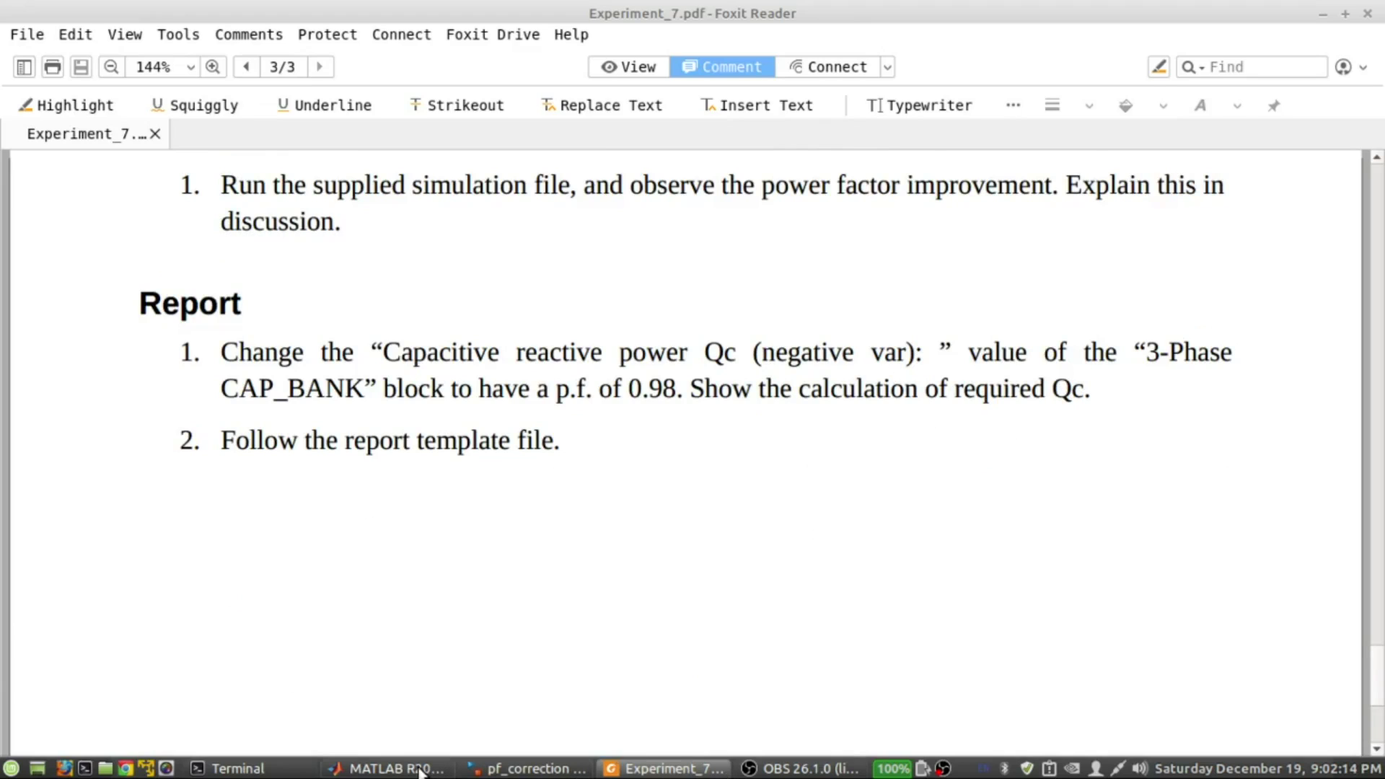
Back in Simulink, reopen CAP_BANK, highlight Qc 2.9e3, and close without changes
{"action": "left_click", "coordinate": [507, 769]}
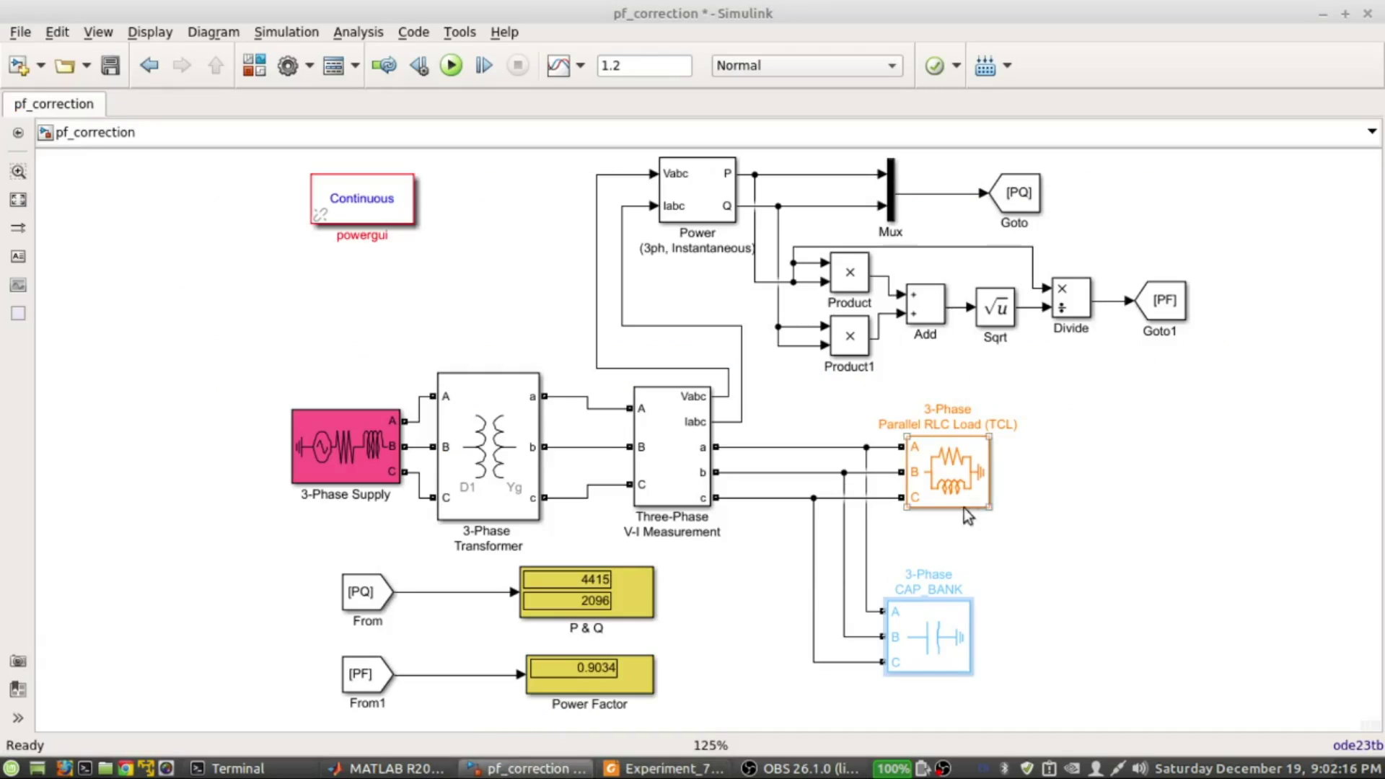
{"action": "double_click", "coordinate": [932, 634]}
{"action": "double_click", "coordinate": [743, 634]}
{"action": "left_click", "coordinate": [742, 635]}
{"action": "left_click_drag", "start_coordinate": [743, 634], "coordinate": [704, 635]}
{"action": "left_click", "coordinate": [861, 294]}
{"action": "left_click", "coordinate": [481, 718]}
Return to Experiment_7.pdf and scroll to the end of page 3, past the Qc task for a 0.98 power factor
{"action": "left_click", "coordinate": [678, 769]}
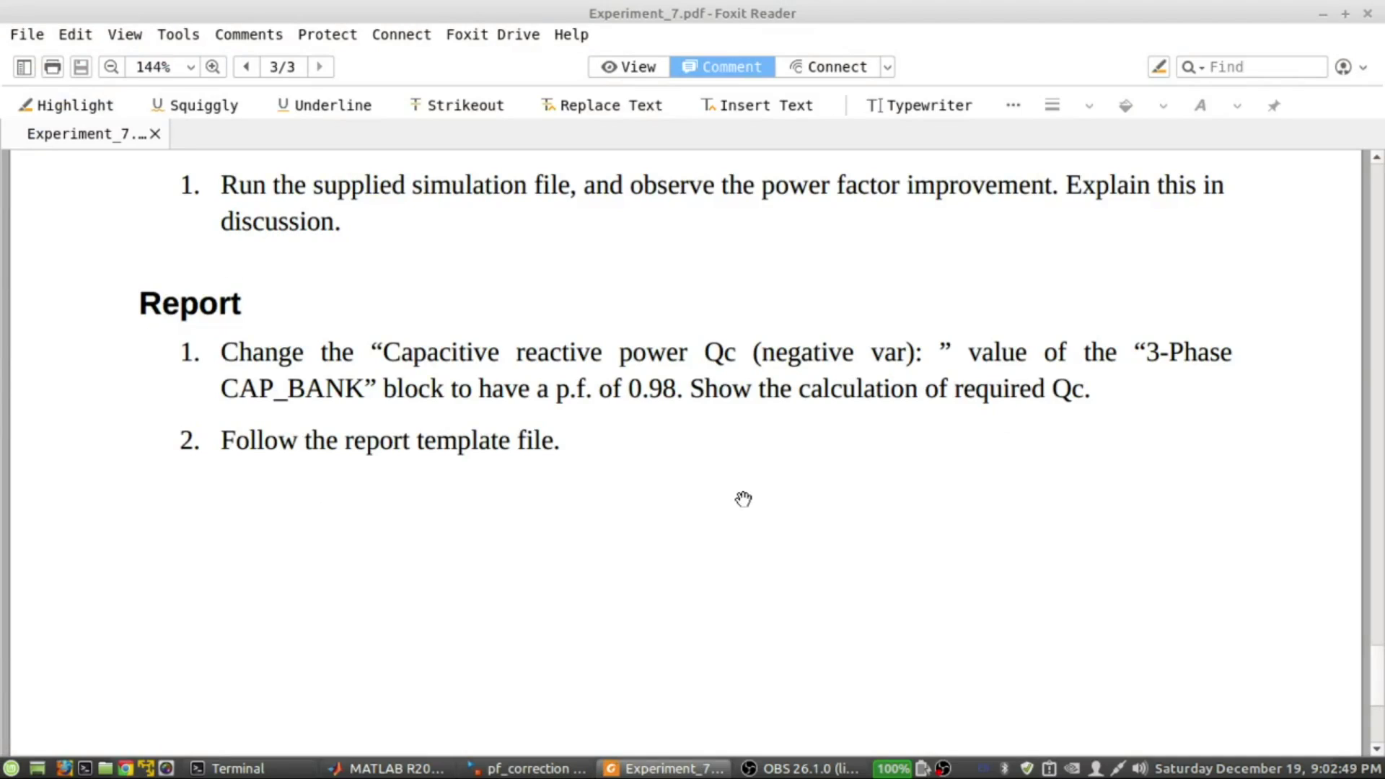
{"action": "scroll", "coordinate": [743, 499], "scroll_direction": "down", "scroll_amount": 5}
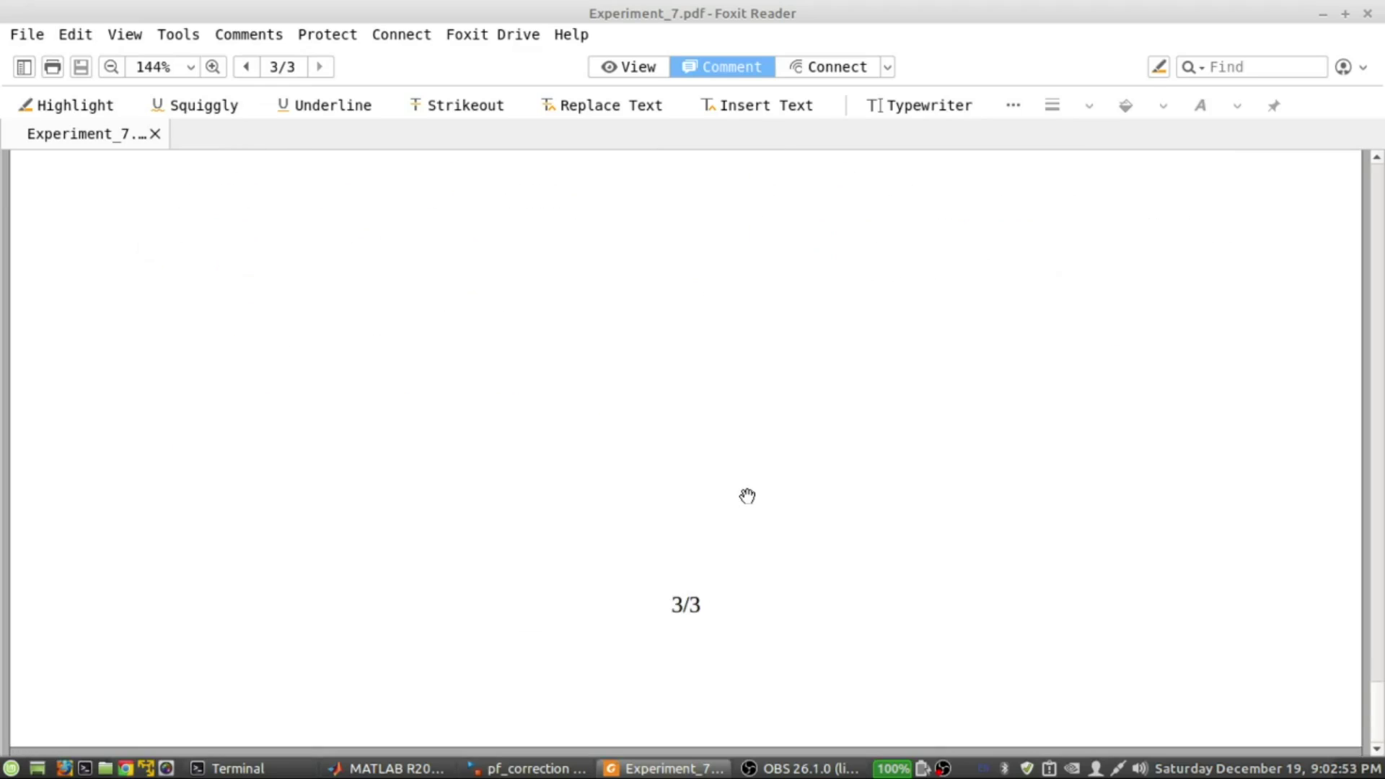